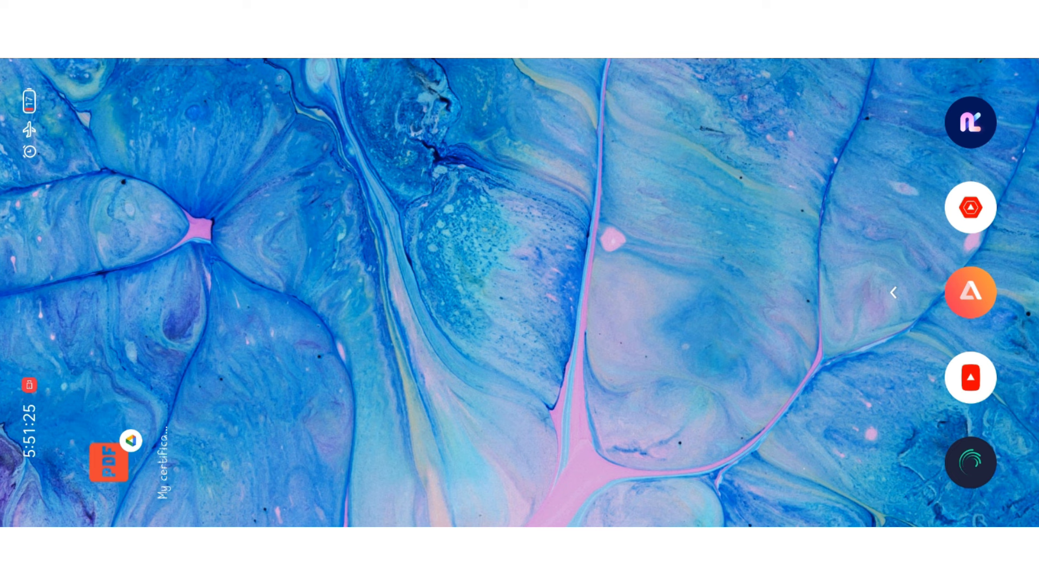
- Drag the Alight Motion icon from the side dock onto the home screen wallpaper
{"action": "left_click_drag", "start_coordinate": [971, 461], "coordinate": [526, 214]}
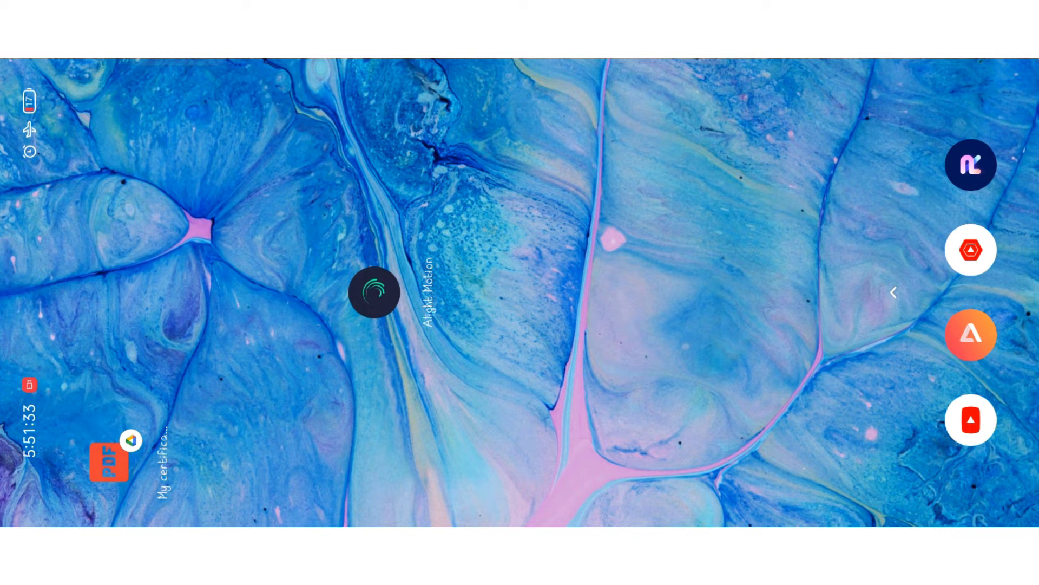
- Launch Alight Motion and show the Projects list
{"action": "left_click", "coordinate": [375, 293]}
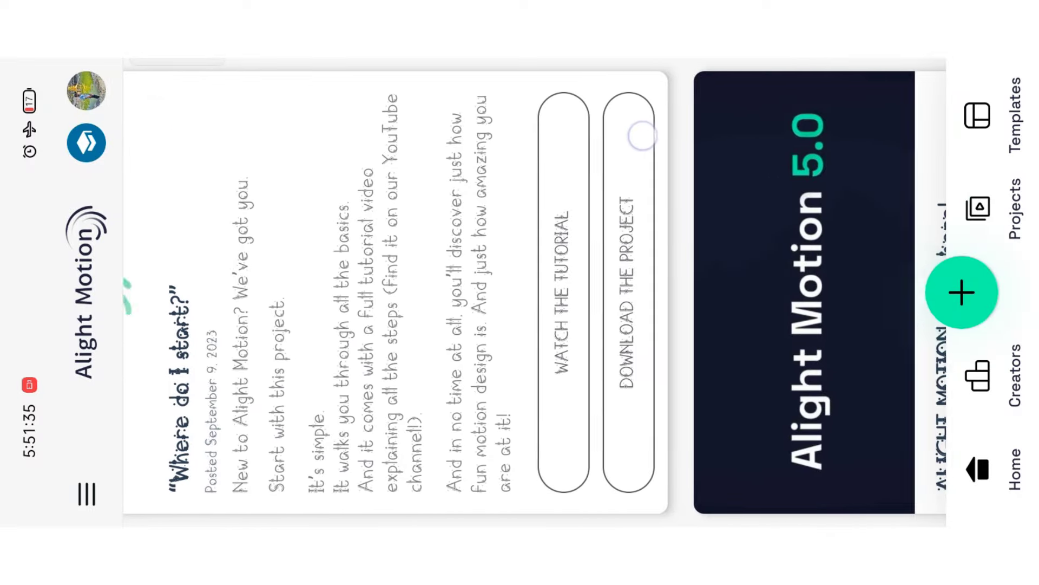
{"action": "left_click", "coordinate": [962, 292]}
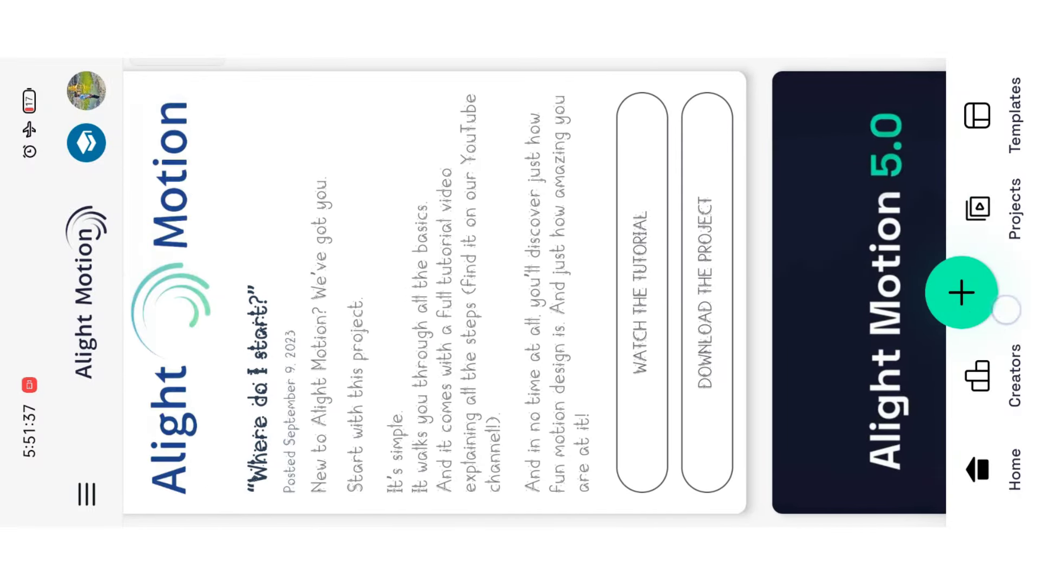
{"action": "left_click", "coordinate": [979, 207]}
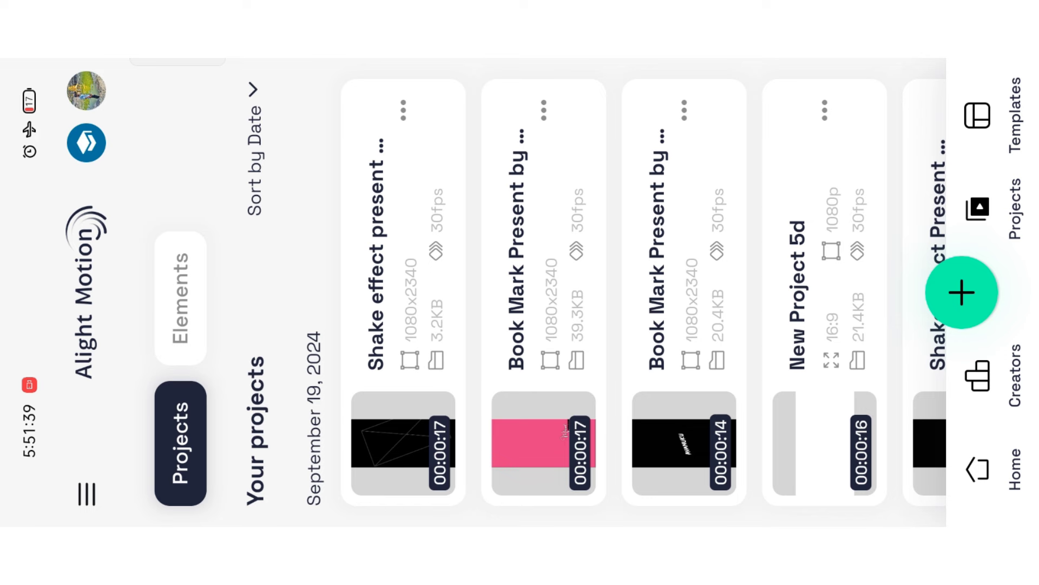
- Select the pink Book Mark and Shake effect projects, then cancel the selection
{"action": "left_click", "coordinate": [544, 114]}
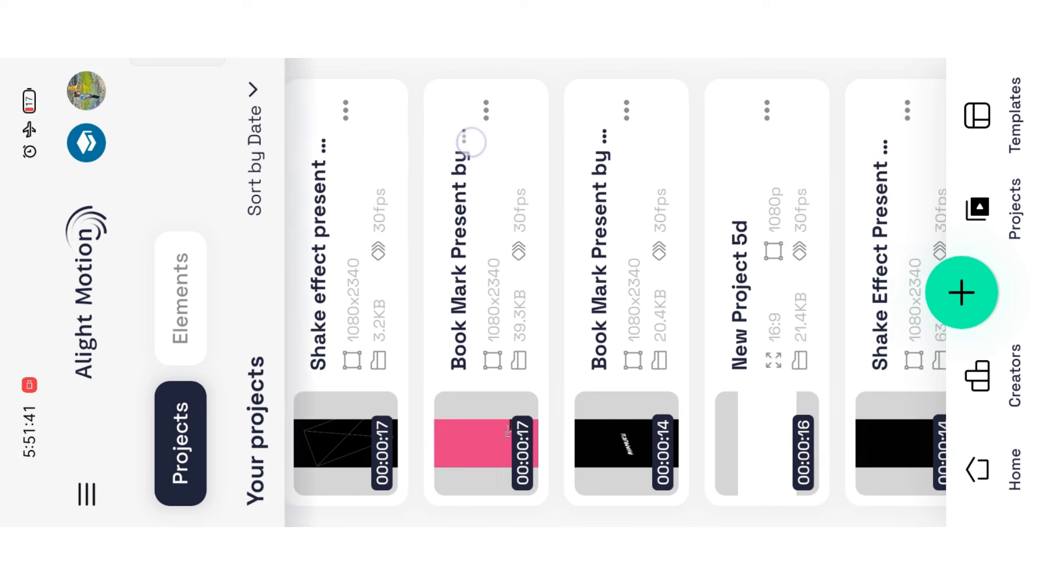
{"action": "left_click", "coordinate": [464, 239]}
{"action": "left_click", "coordinate": [325, 206]}
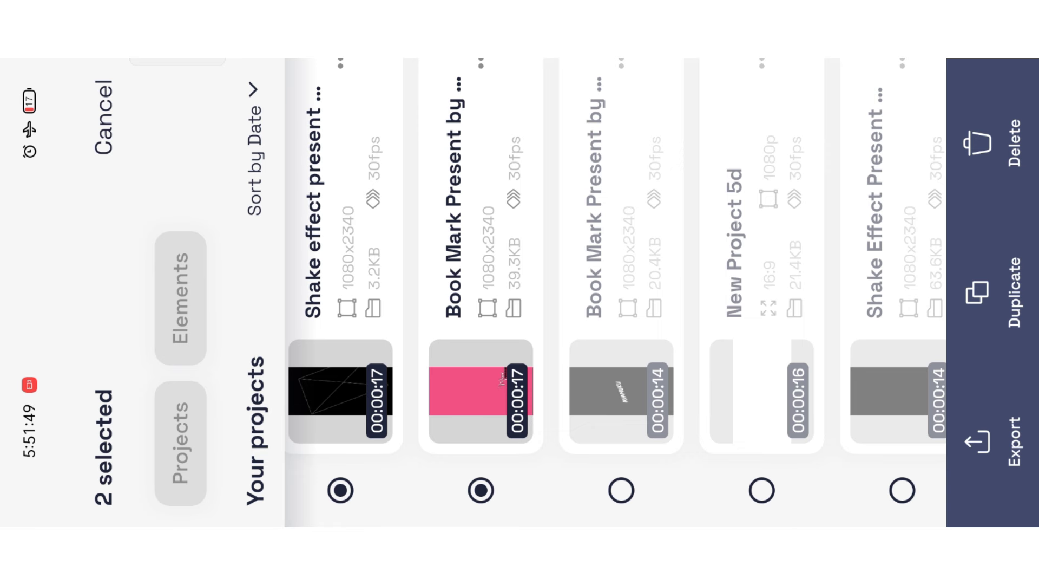
{"action": "left_click", "coordinate": [701, 89]}
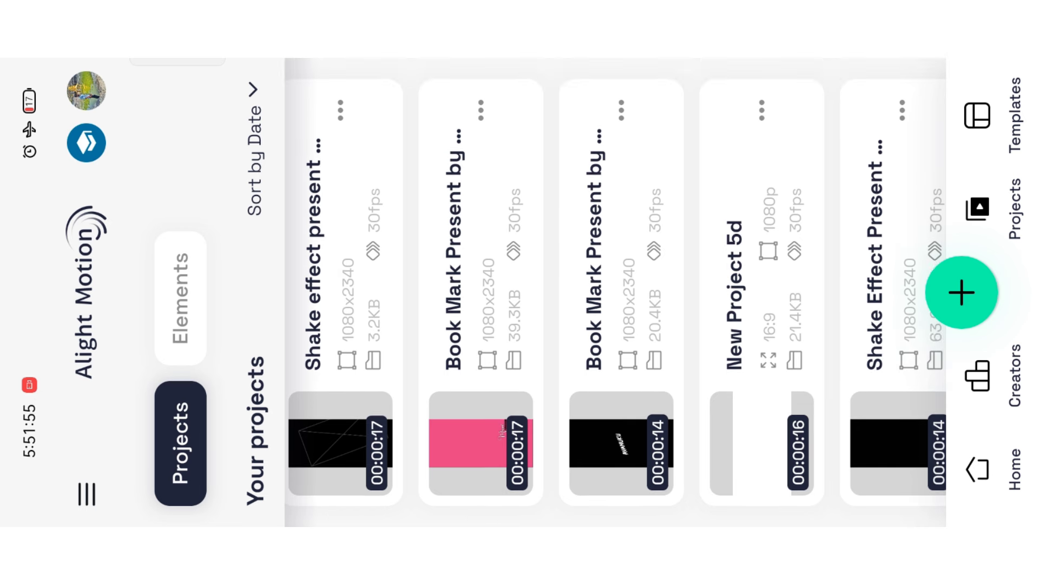
- Create a new 4:5 project
{"action": "left_click", "coordinate": [962, 293]}
{"action": "left_click", "coordinate": [537, 447]}
{"action": "left_click", "coordinate": [537, 373]}
{"action": "left_click", "coordinate": [537, 313]}
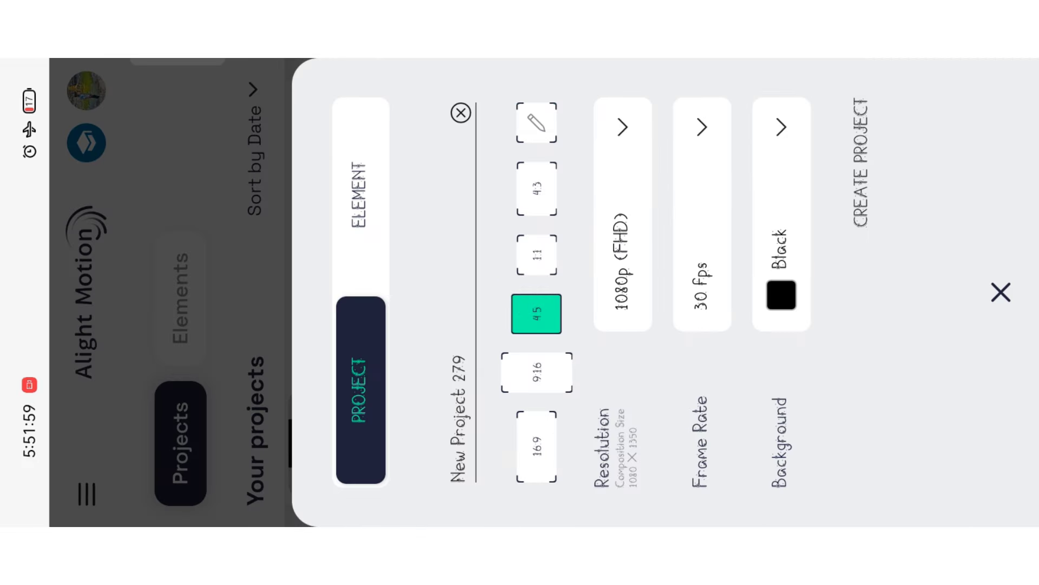
{"action": "left_click", "coordinate": [860, 163]}
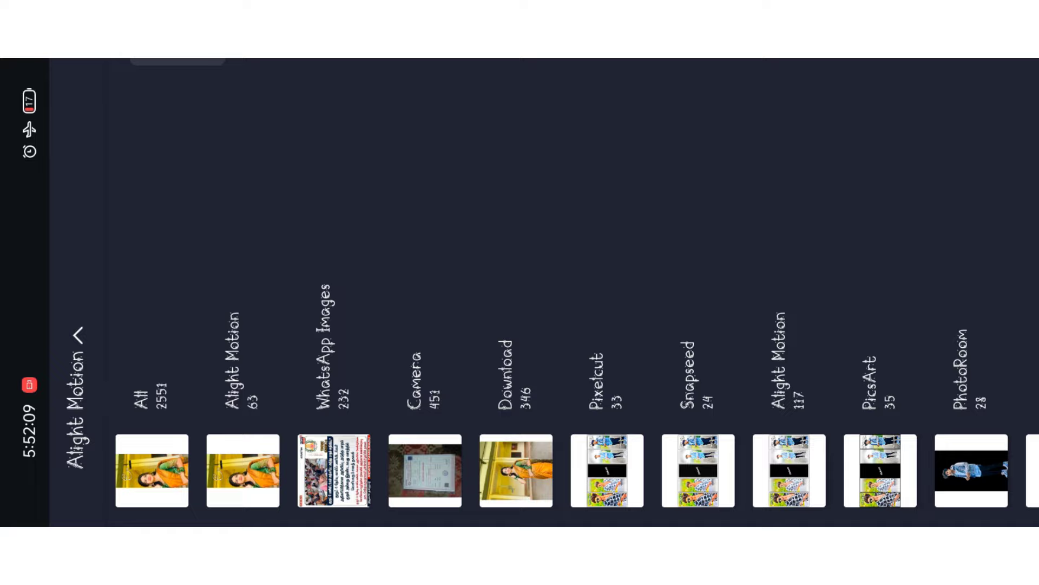
- Add the saree photo from the Download album to the project
{"action": "left_click", "coordinate": [517, 471]}
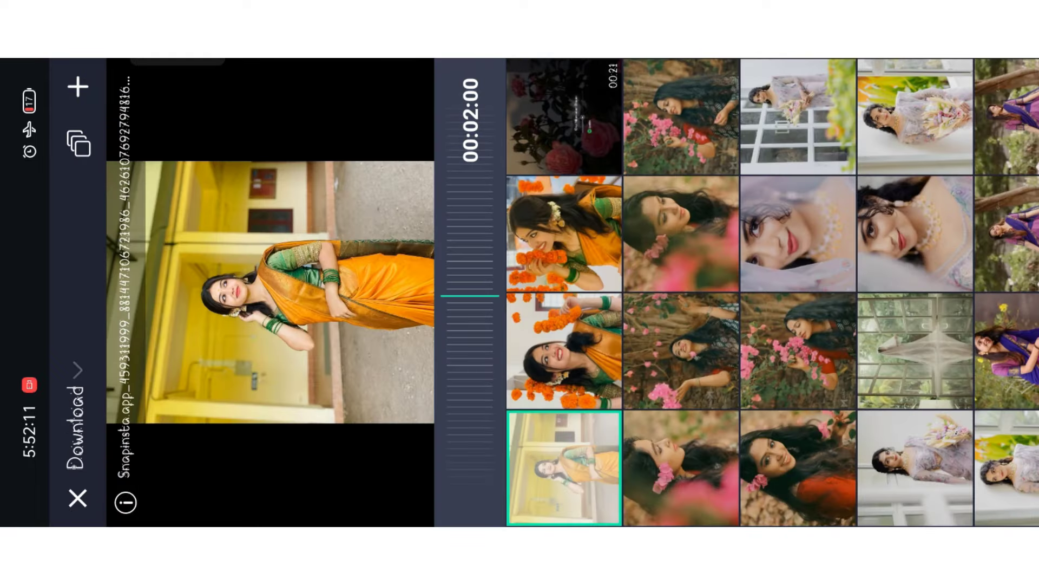
{"action": "left_click", "coordinate": [77, 87]}
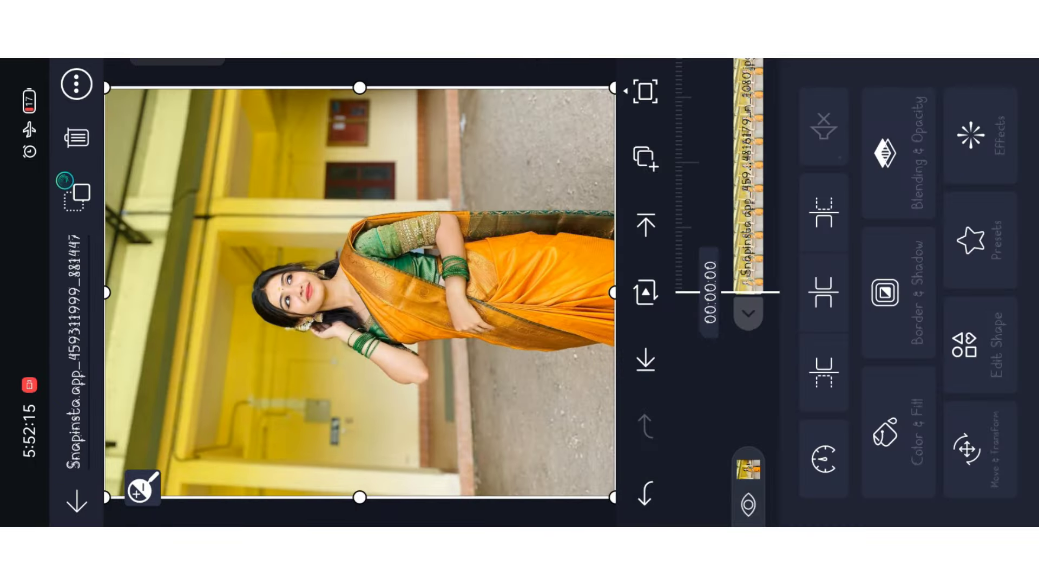
{"action": "left_click", "coordinate": [749, 314]}
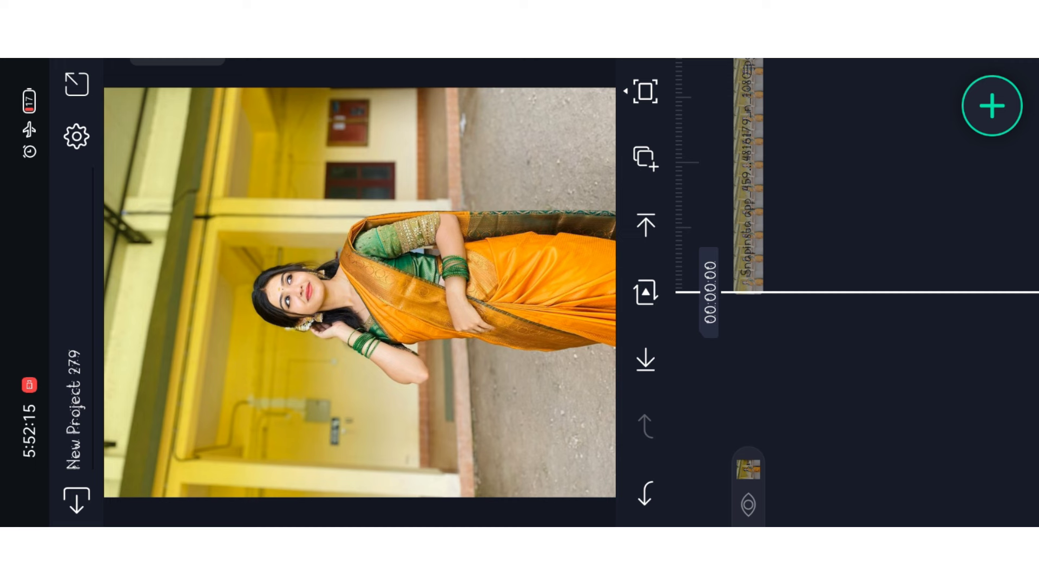
{"action": "left_click", "coordinate": [749, 204]}
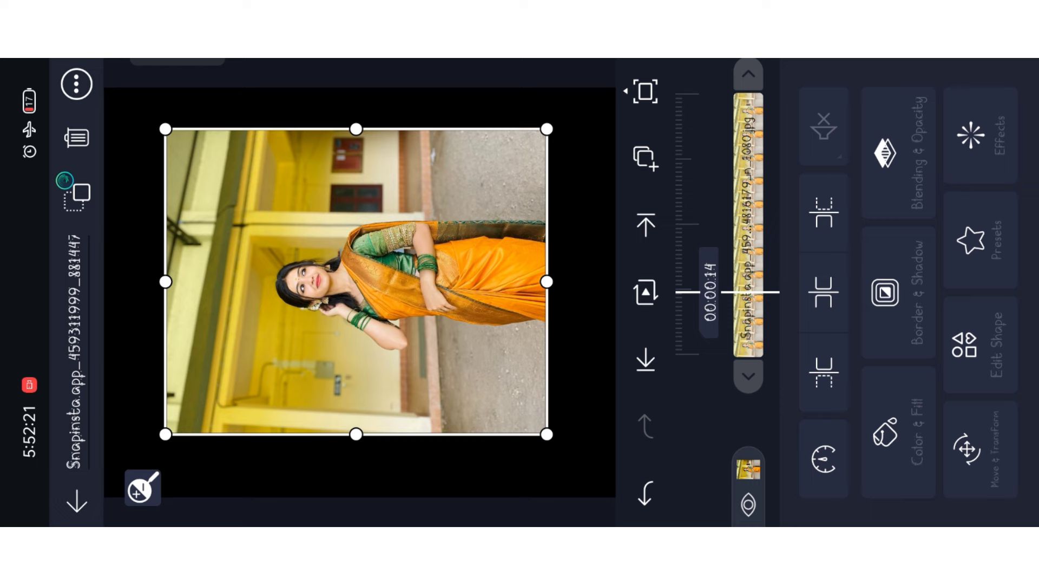
- Set the photo layer to Fill Composition Area
{"action": "left_click", "coordinate": [76, 83]}
{"action": "left_click", "coordinate": [336, 203]}
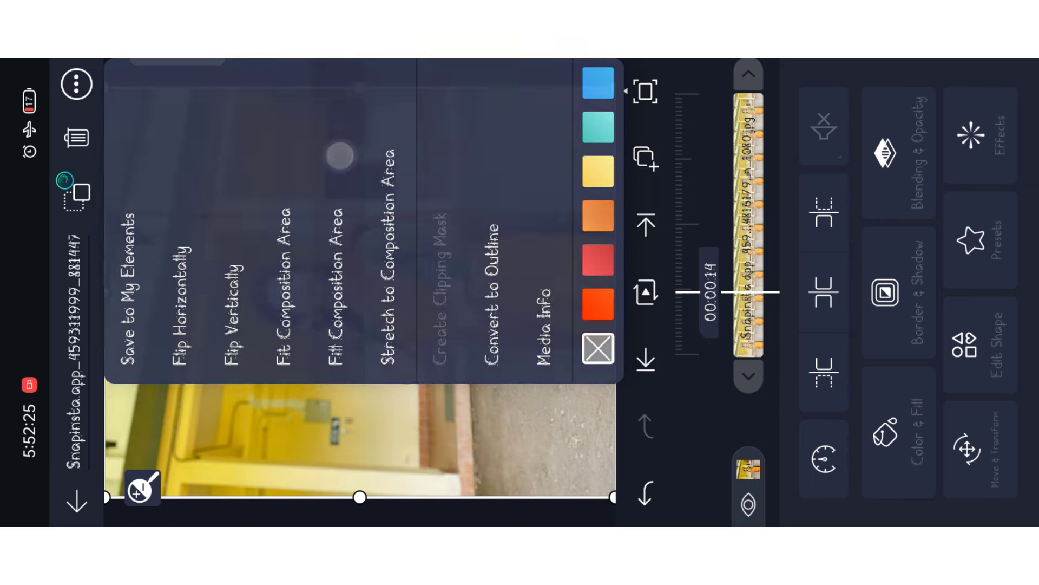
{"action": "left_click", "coordinate": [703, 426]}
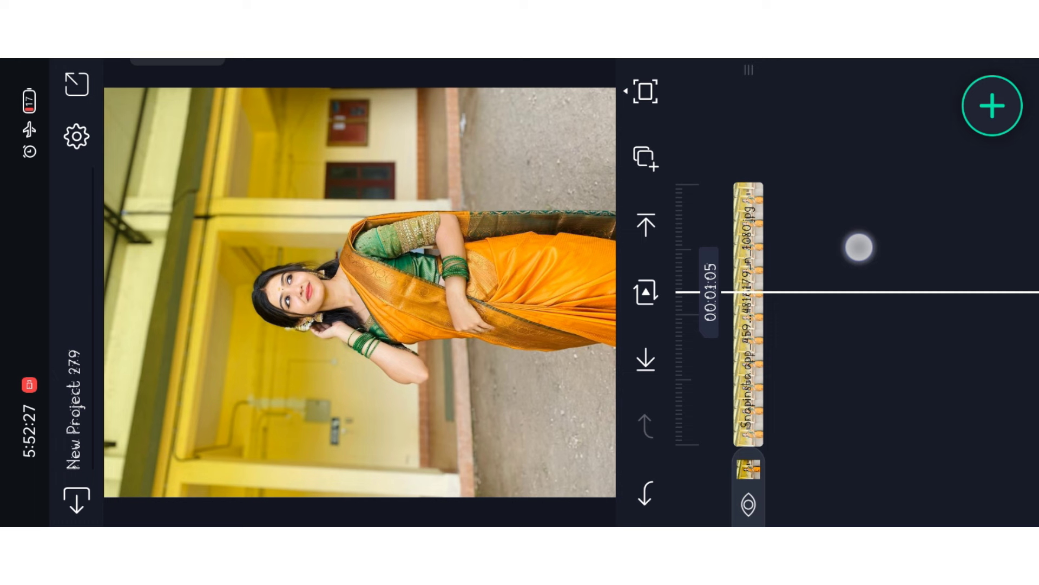
{"action": "left_click_drag", "start_coordinate": [859, 235], "coordinate": [874, 309]}
- Export New Project 279's current frame as PNG, save it to the gallery, and return to Projects
{"action": "left_click", "coordinate": [76, 83]}
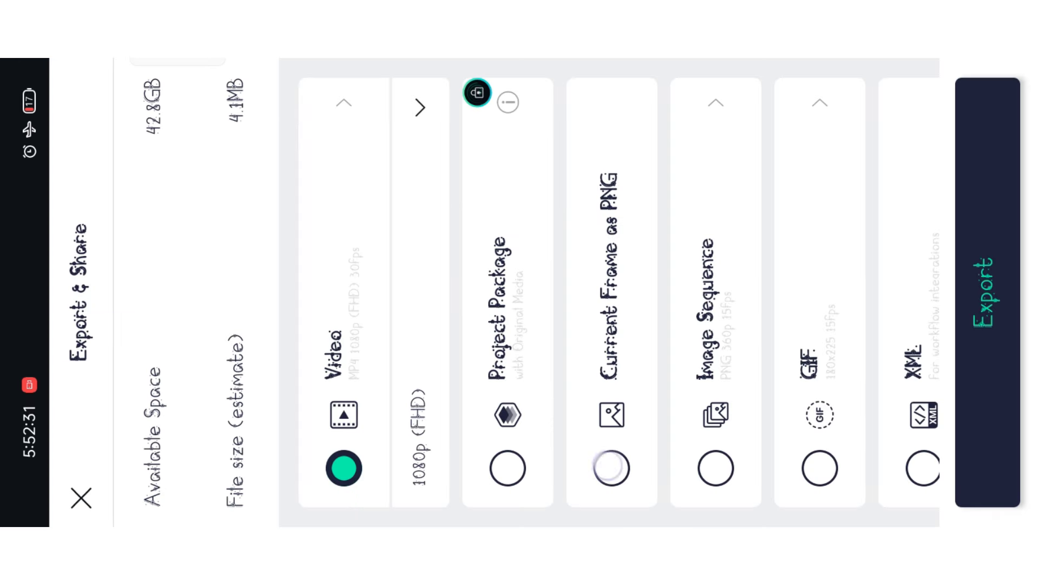
{"action": "left_click", "coordinate": [612, 467]}
{"action": "left_click", "coordinate": [986, 382]}
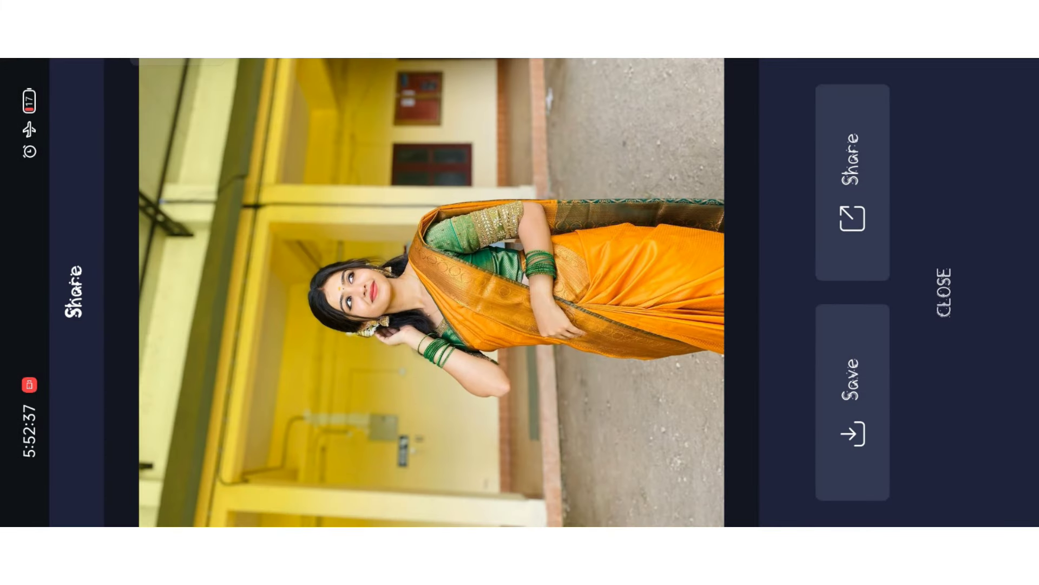
{"action": "left_click", "coordinate": [851, 379]}
{"action": "left_click", "coordinate": [943, 293]}
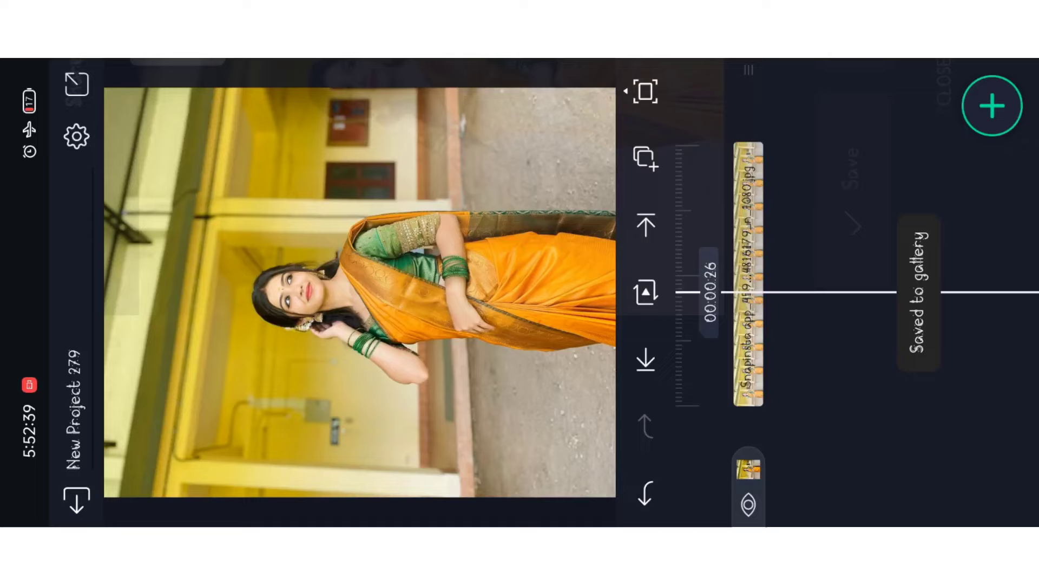
{"action": "left_click", "coordinate": [87, 492]}
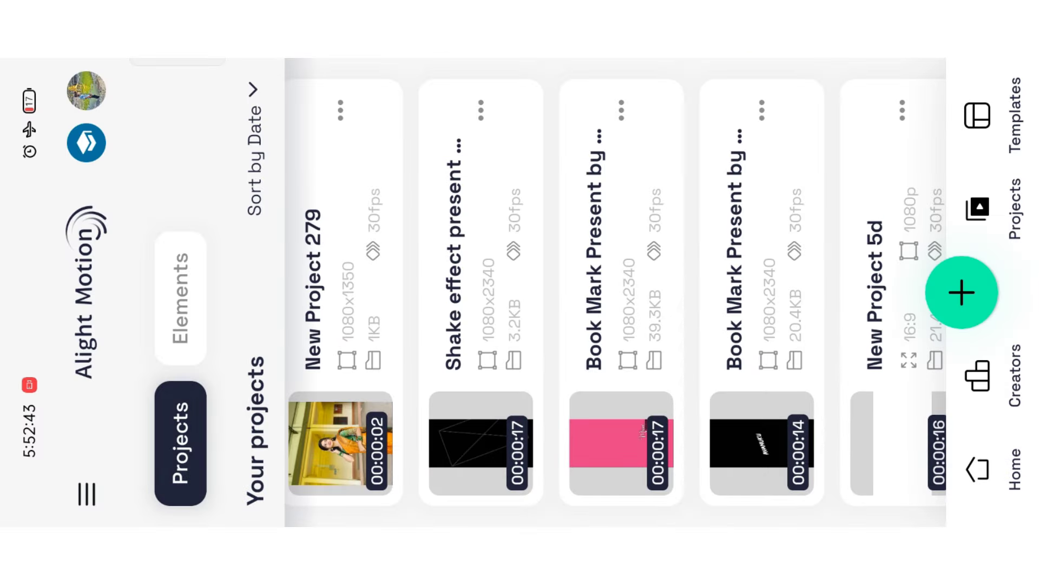
- Open the pink Book Mark project and scrub through it, briefly selecting the image layer
{"action": "left_click", "coordinate": [620, 443]}
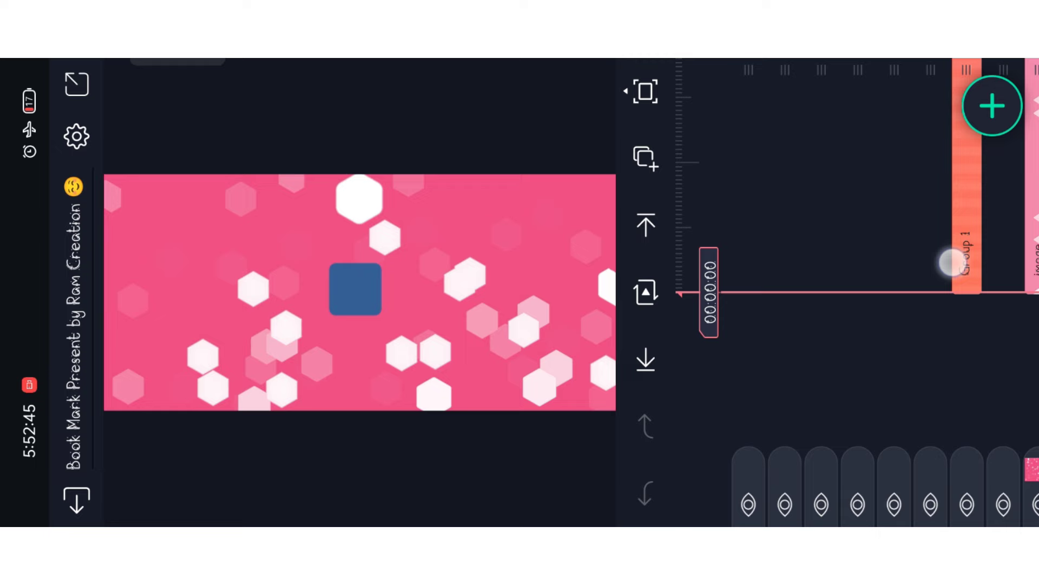
{"action": "left_click_drag", "start_coordinate": [982, 351], "coordinate": [747, 212]}
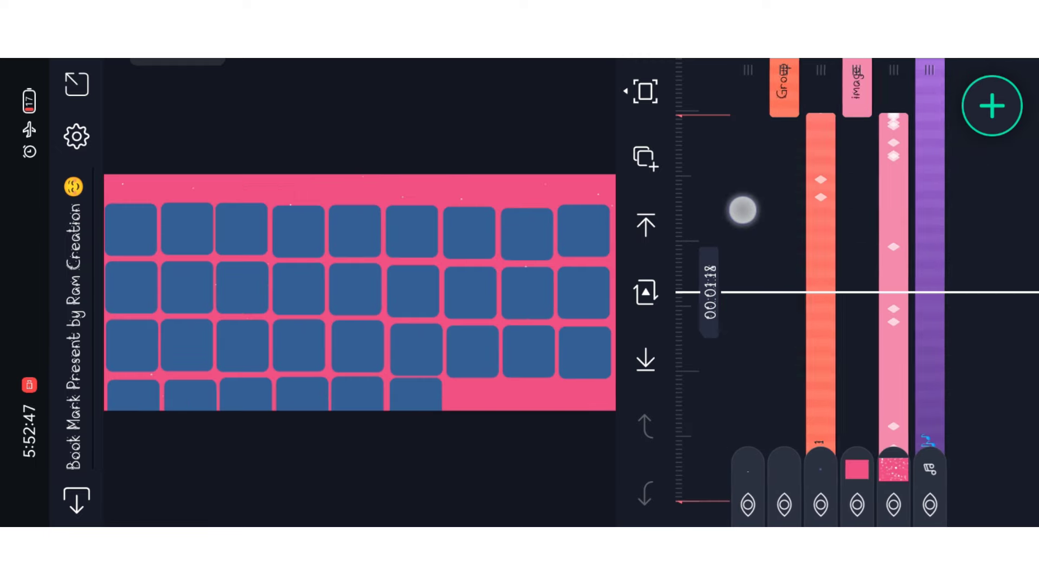
{"action": "mouse_move", "coordinate": [926, 227]}
{"action": "left_mouse_down"}
{"action": "mouse_move", "coordinate": [918, 126]}
{"action": "mouse_move", "coordinate": [930, 162]}
{"action": "left_mouse_up"}
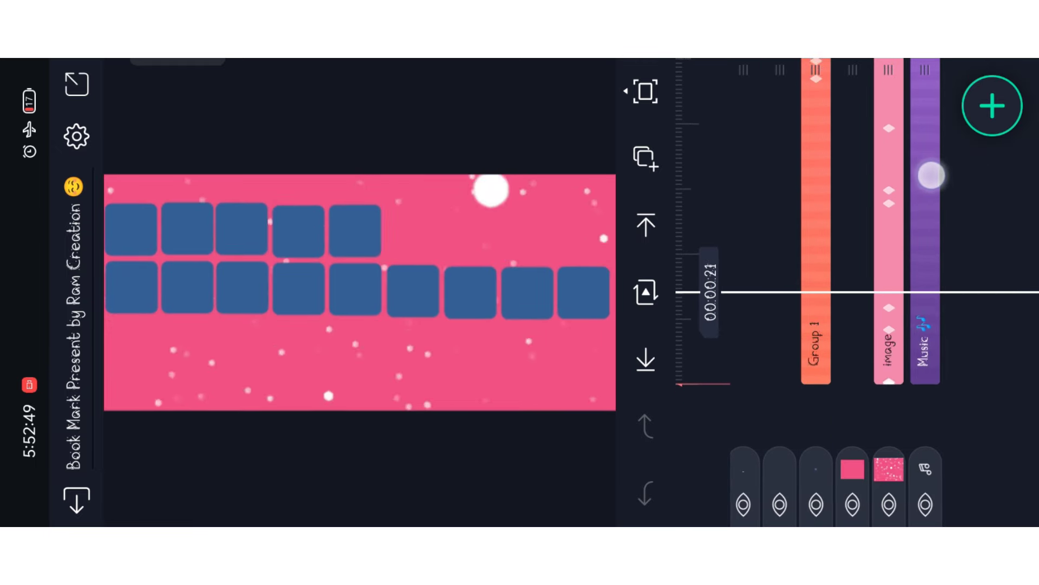
{"action": "left_click", "coordinate": [888, 245]}
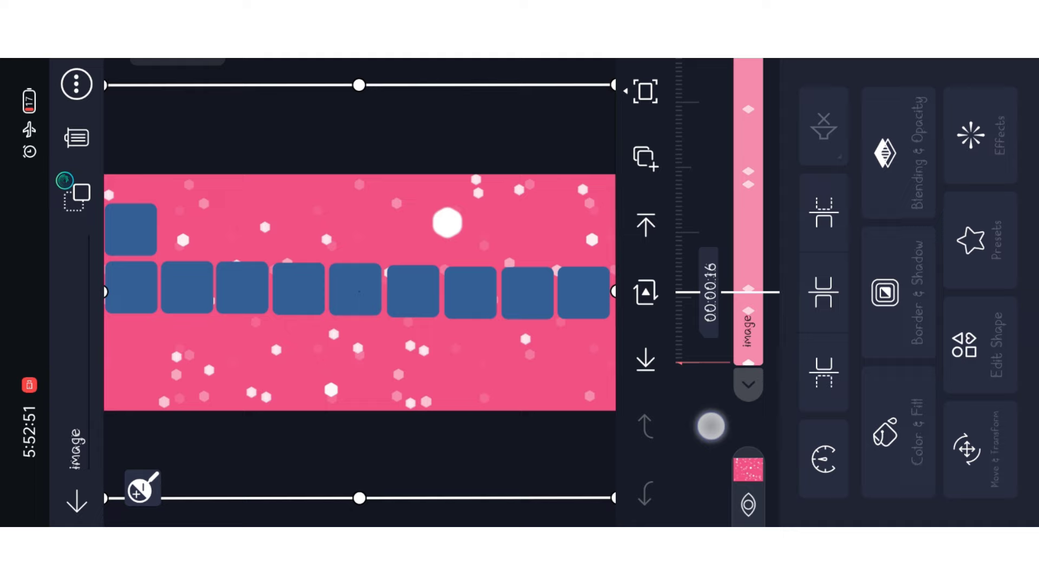
{"action": "left_click", "coordinate": [711, 426]}
{"action": "key", "text": "Escape"}
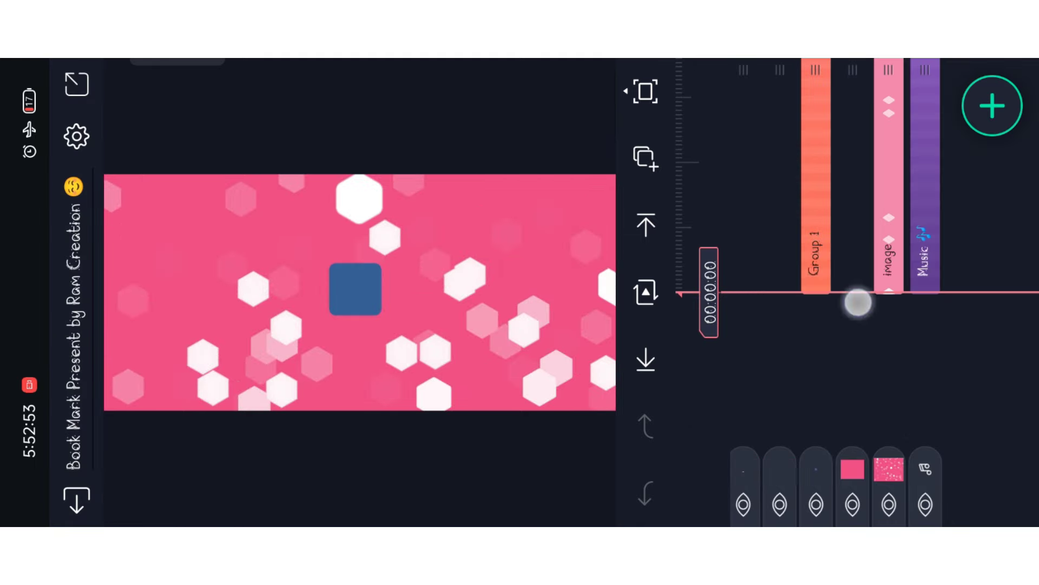
{"action": "mouse_move", "coordinate": [858, 301]}
{"action": "left_mouse_down"}
{"action": "mouse_move", "coordinate": [881, 142]}
{"action": "mouse_move", "coordinate": [910, 381]}
{"action": "left_mouse_up"}
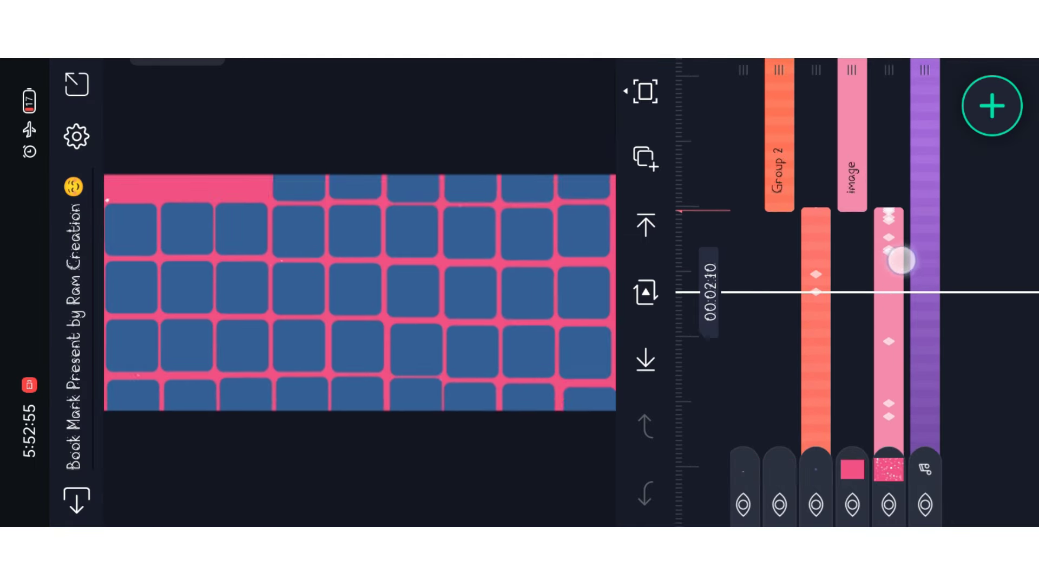
- Select the image layer and bring up its Color & Fill settings
{"action": "left_click", "coordinate": [887, 244]}
{"action": "left_click", "coordinate": [898, 439]}
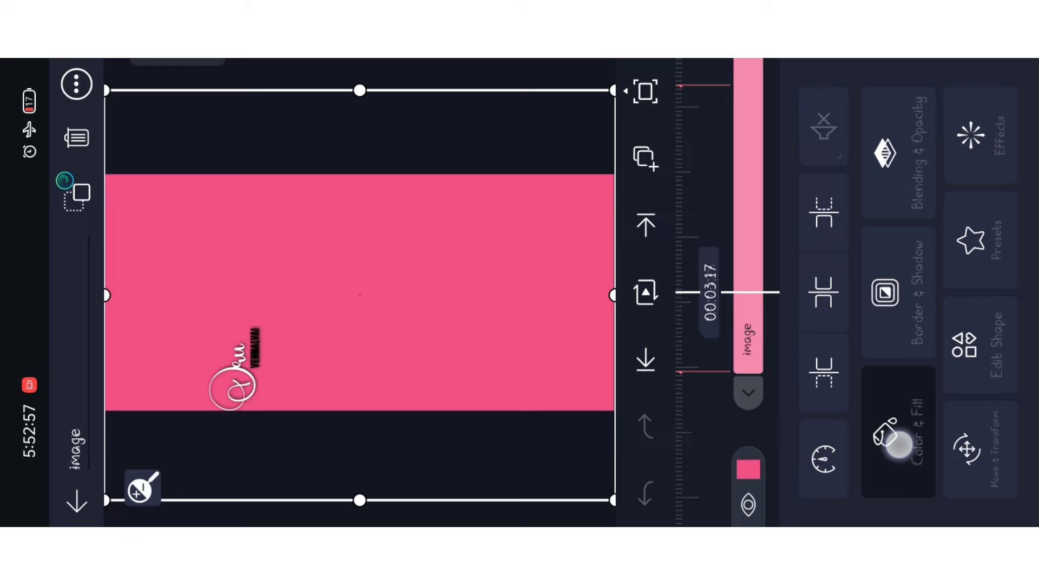
{"action": "left_click", "coordinate": [734, 198]}
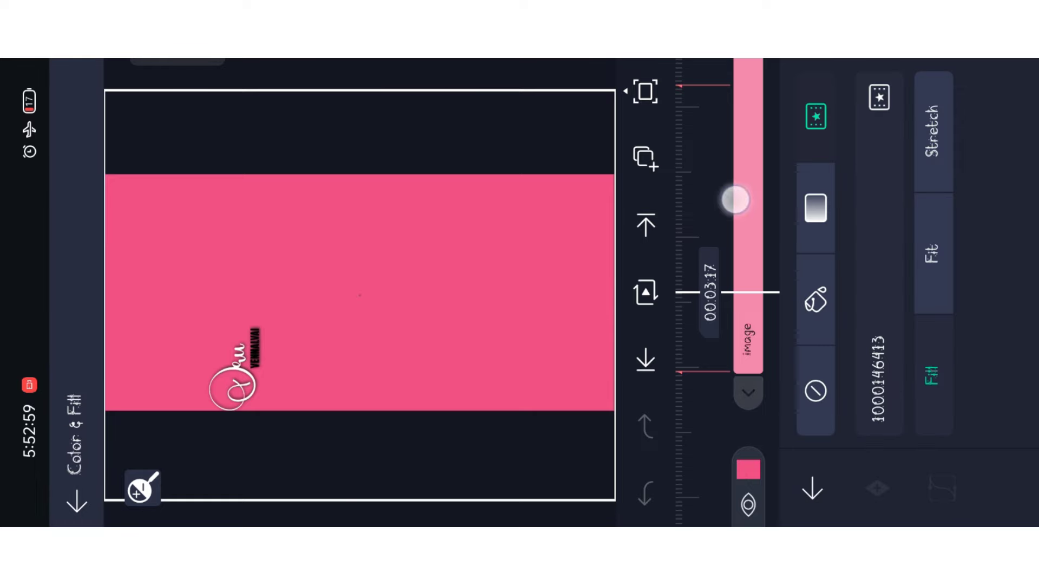
{"action": "left_click_drag", "start_coordinate": [899, 208], "coordinate": [918, 329]}
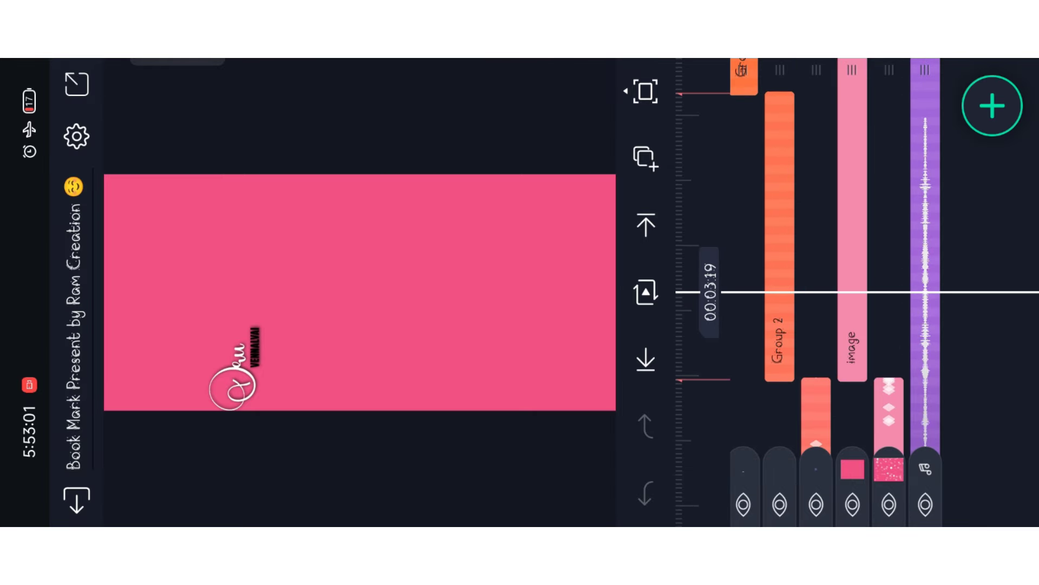
{"action": "left_click", "coordinate": [852, 276]}
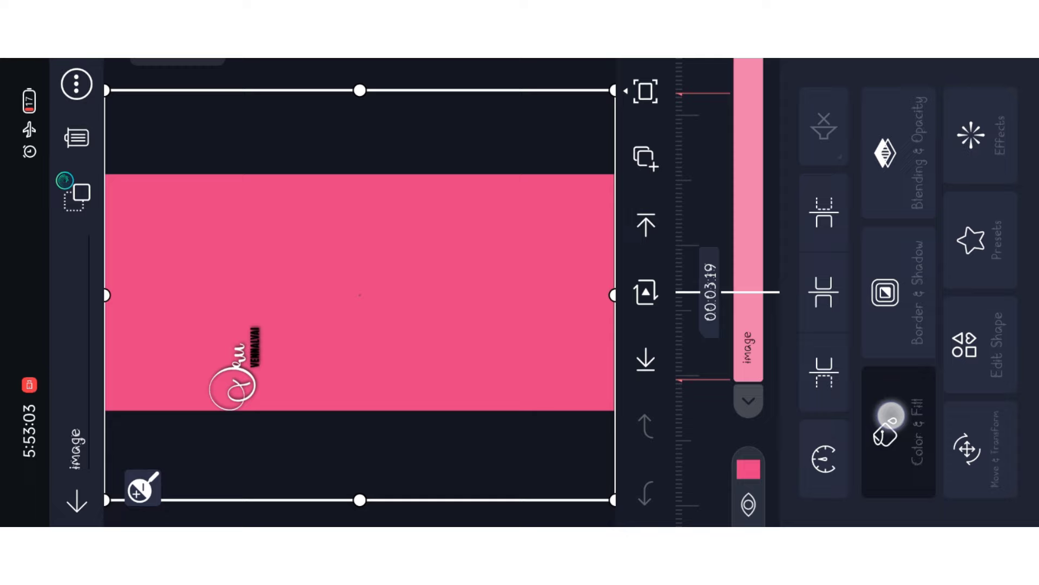
{"action": "left_click", "coordinate": [885, 430]}
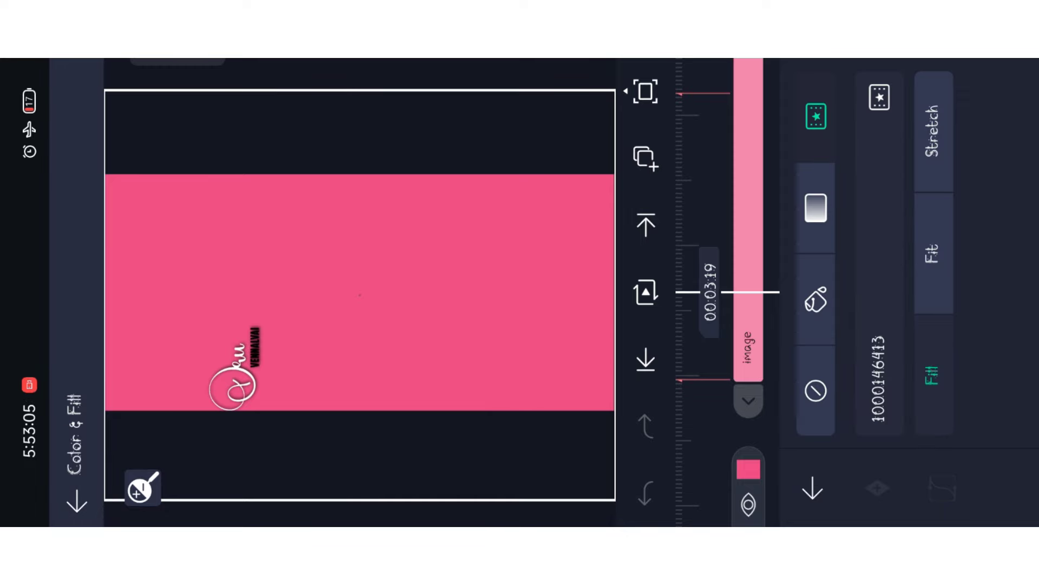
- Browse saree photos and add the yellow-building photo from the Alight Motion folder
{"action": "left_click", "coordinate": [880, 95]}
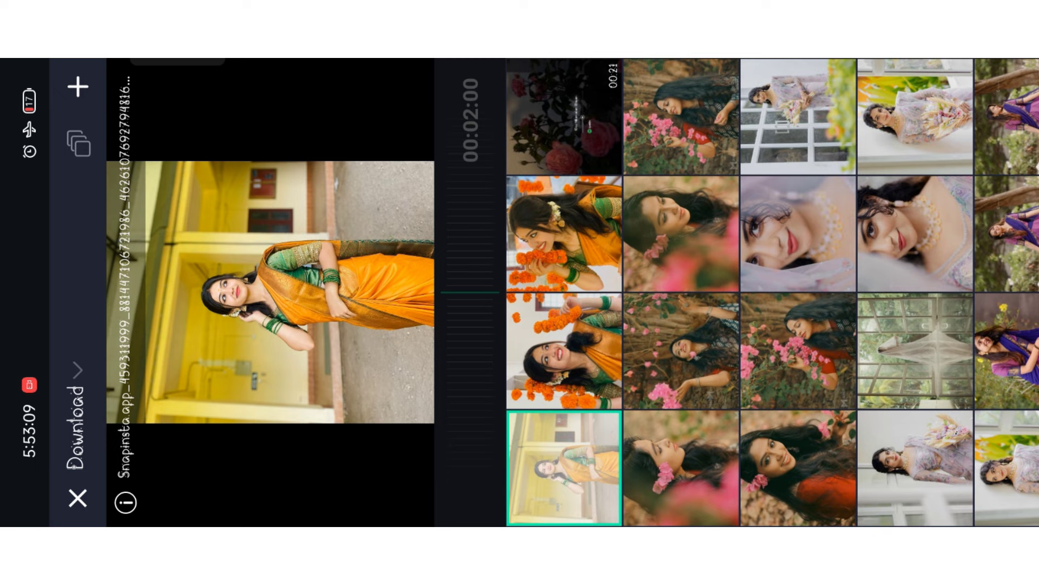
{"action": "left_click", "coordinate": [565, 234]}
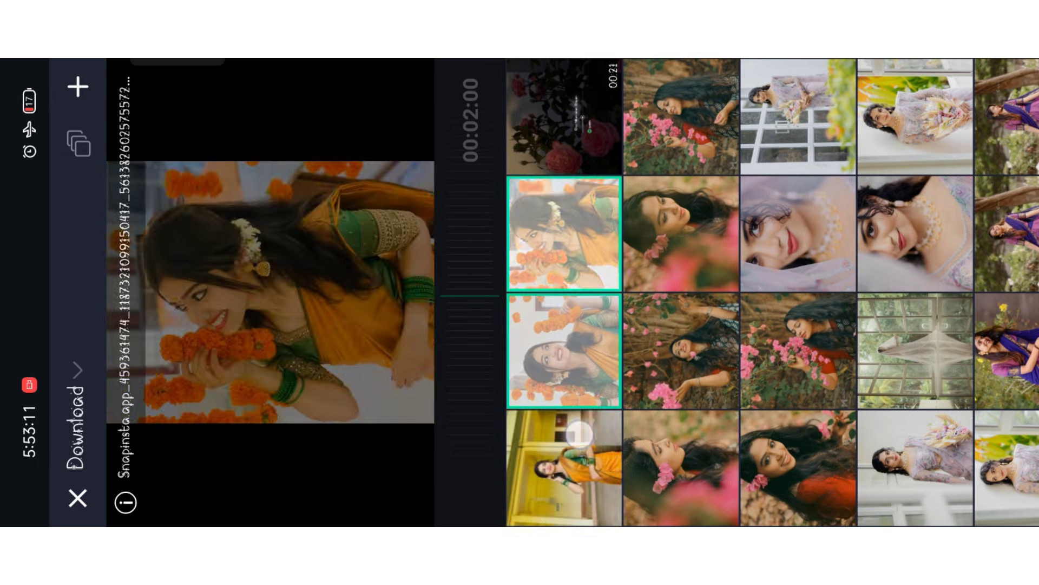
{"action": "left_click", "coordinate": [564, 468]}
{"action": "left_click", "coordinate": [77, 369]}
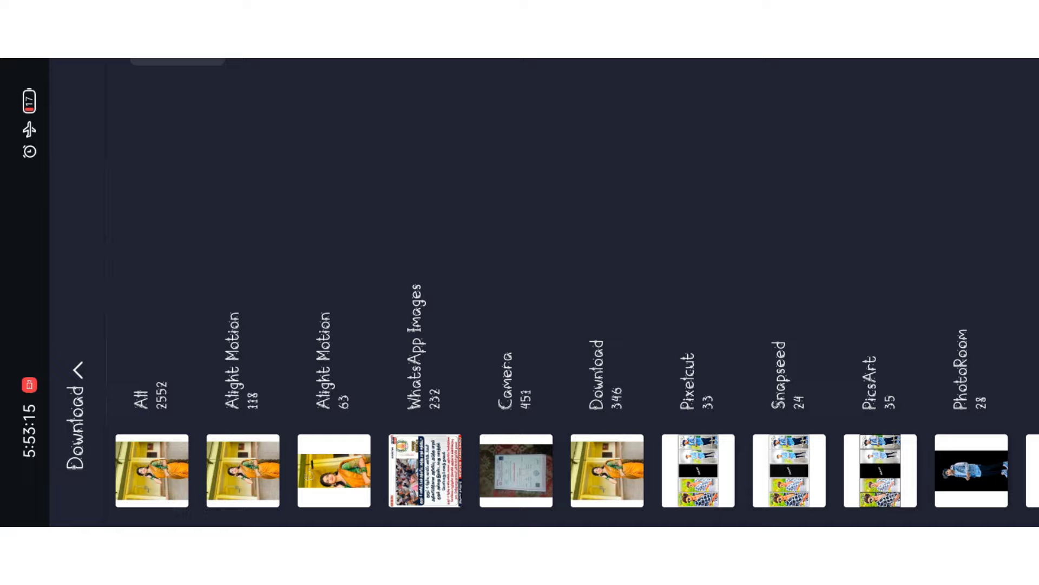
{"action": "left_click", "coordinate": [78, 370]}
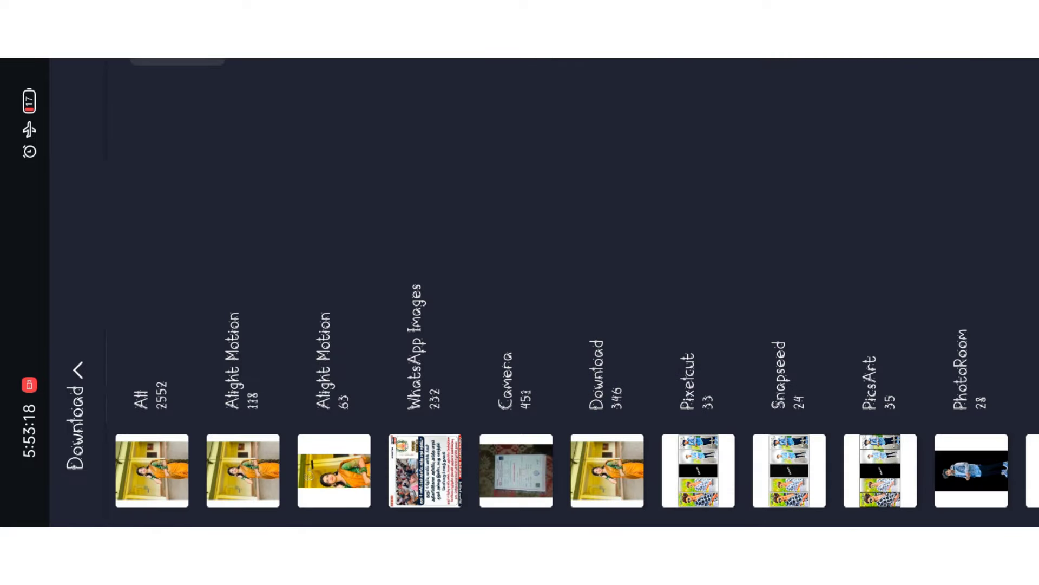
{"action": "left_click", "coordinate": [247, 357]}
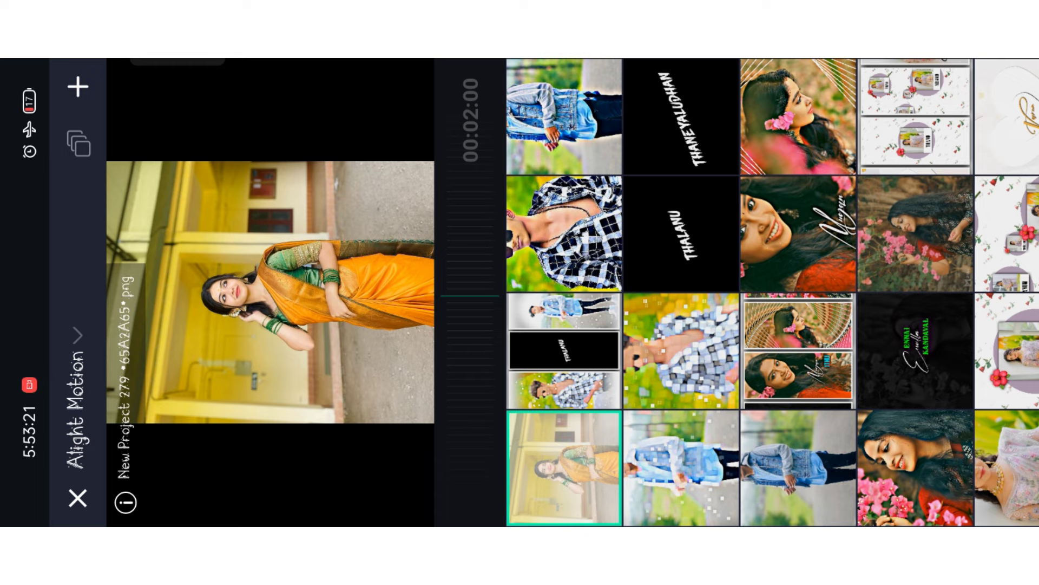
{"action": "left_click", "coordinate": [78, 87]}
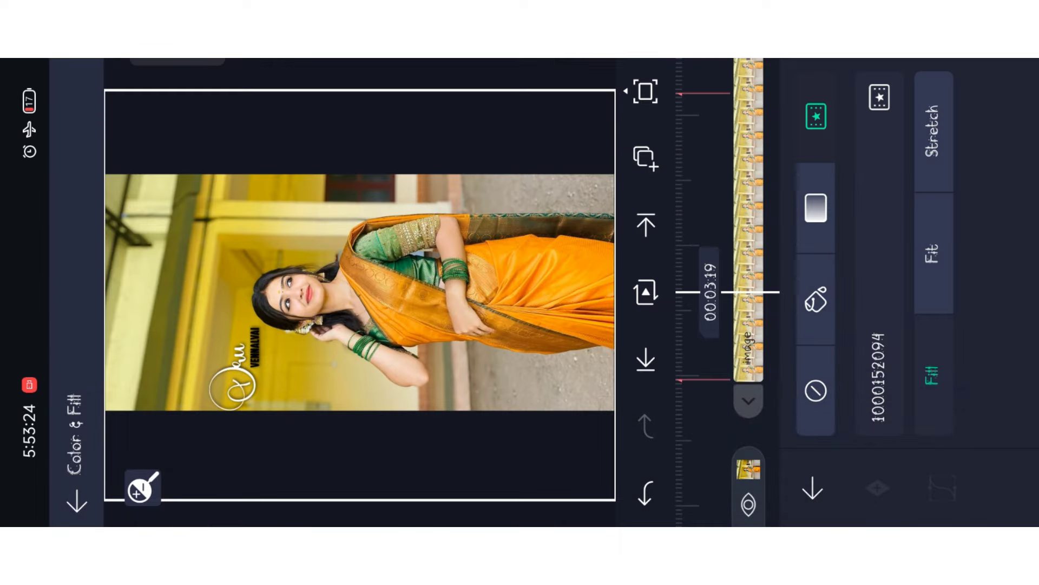
- At 00:00:23, set the image layer's fill to the marigold saree photo from Download
{"action": "left_click", "coordinate": [748, 401]}
{"action": "mouse_move", "coordinate": [870, 157]}
{"action": "left_mouse_down"}
{"action": "mouse_move", "coordinate": [909, 321]}
{"action": "mouse_move", "coordinate": [934, 299]}
{"action": "left_mouse_up"}
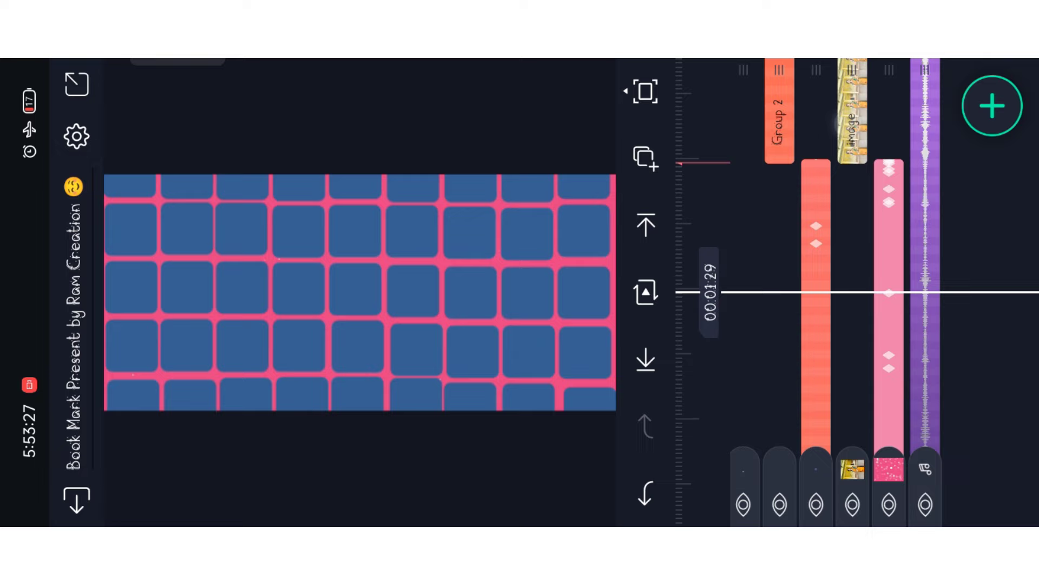
{"action": "left_click_drag", "start_coordinate": [894, 365], "coordinate": [893, 309]}
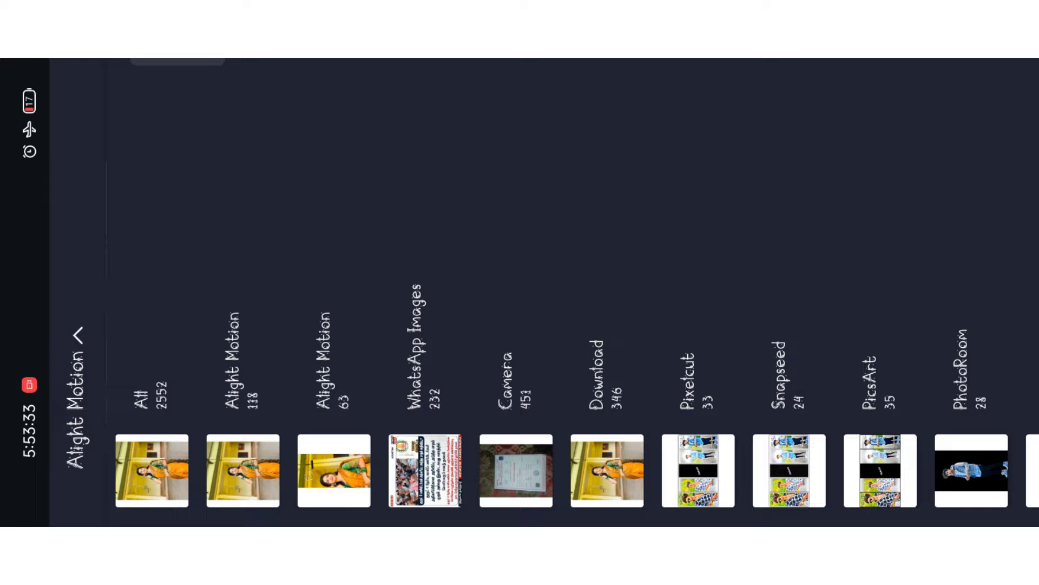
{"action": "left_click_drag", "start_coordinate": [332, 273], "coordinate": [249, 202]}
{"action": "left_click", "coordinate": [536, 381]}
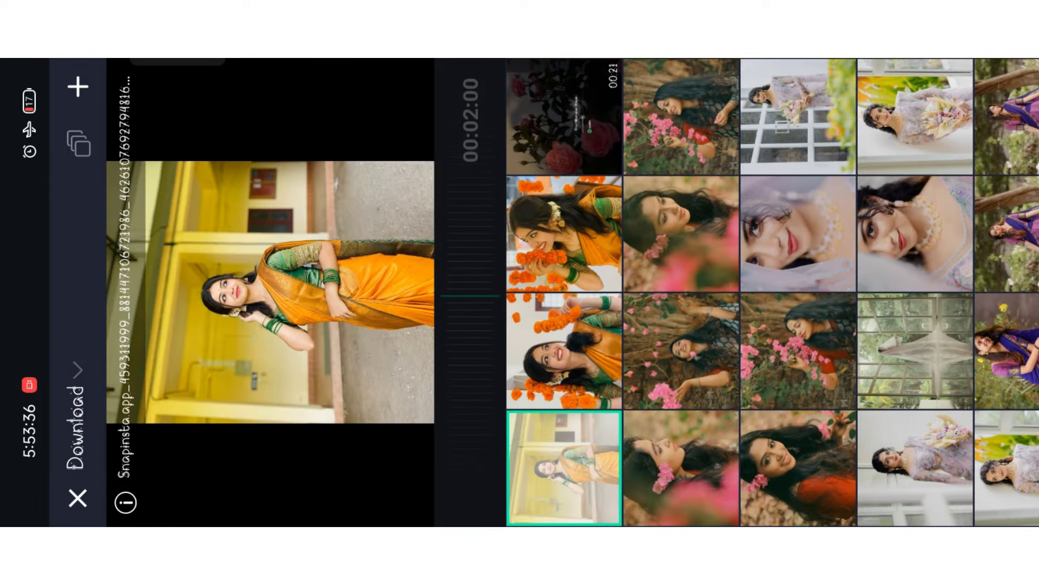
{"action": "left_click", "coordinate": [564, 351]}
{"action": "left_click", "coordinate": [78, 87]}
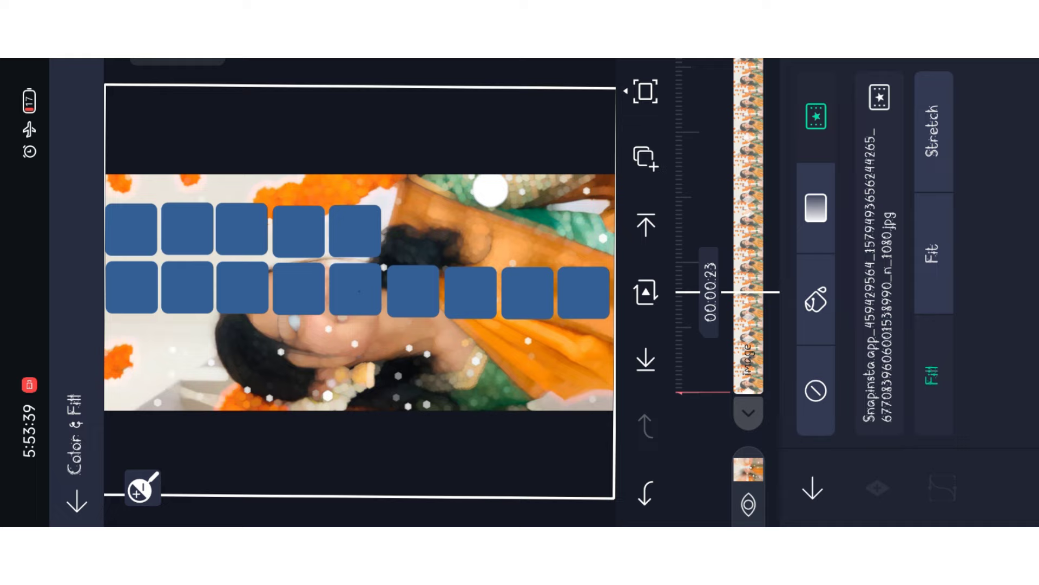
- Switch Group 1's Blending & Opacity mode to Mask
{"action": "left_click", "coordinate": [786, 154]}
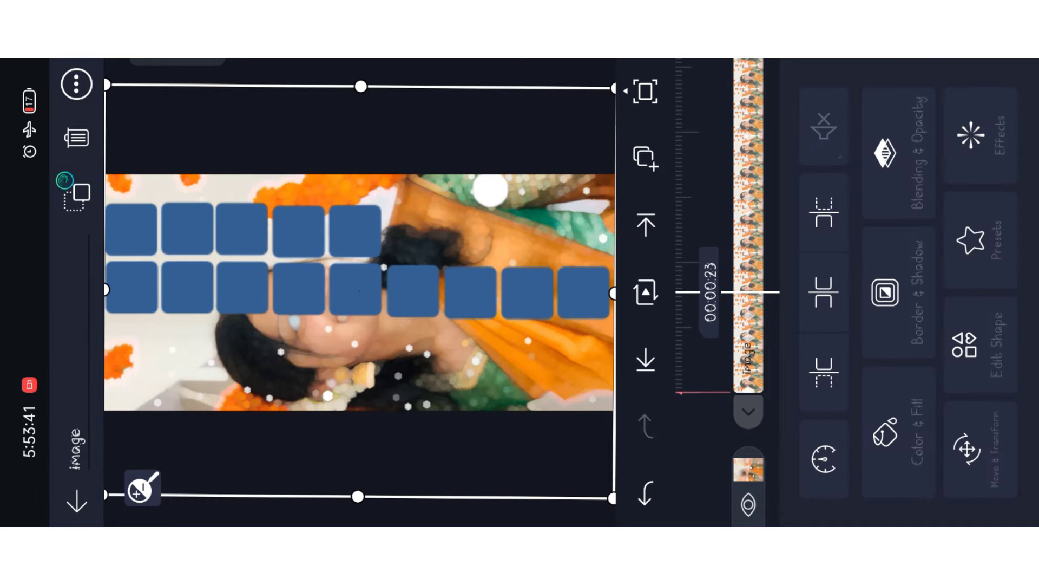
{"action": "left_click", "coordinate": [711, 105]}
{"action": "mouse_move", "coordinate": [888, 268]}
{"action": "left_mouse_down"}
{"action": "mouse_move", "coordinate": [898, 96]}
{"action": "mouse_move", "coordinate": [908, 212]}
{"action": "left_mouse_up"}
{"action": "left_click", "coordinate": [816, 239]}
{"action": "left_click", "coordinate": [885, 153]}
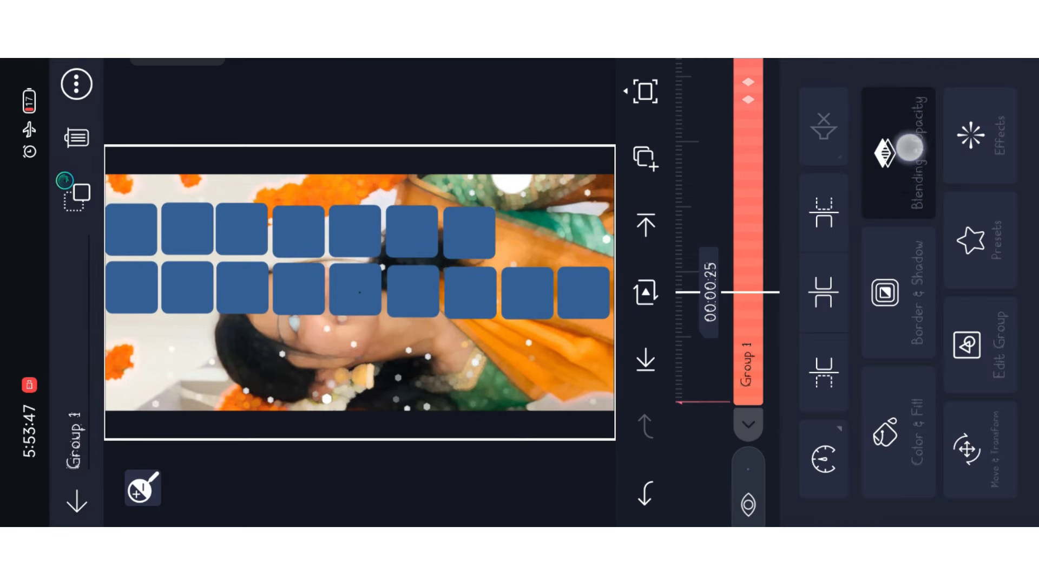
{"action": "left_click_drag", "start_coordinate": [963, 187], "coordinate": [607, 144]}
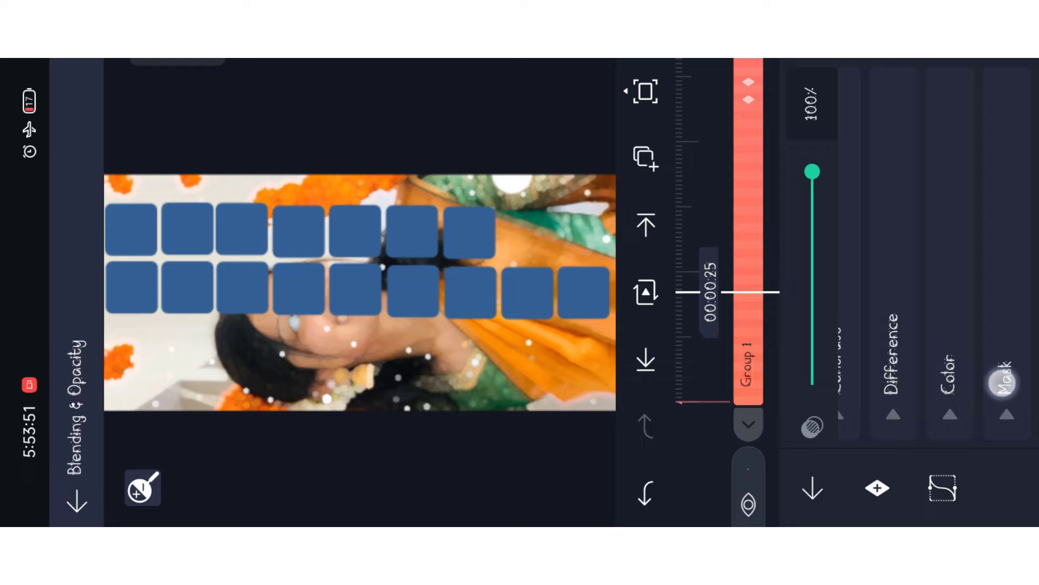
{"action": "left_click", "coordinate": [1006, 382]}
{"action": "left_click", "coordinate": [964, 399]}
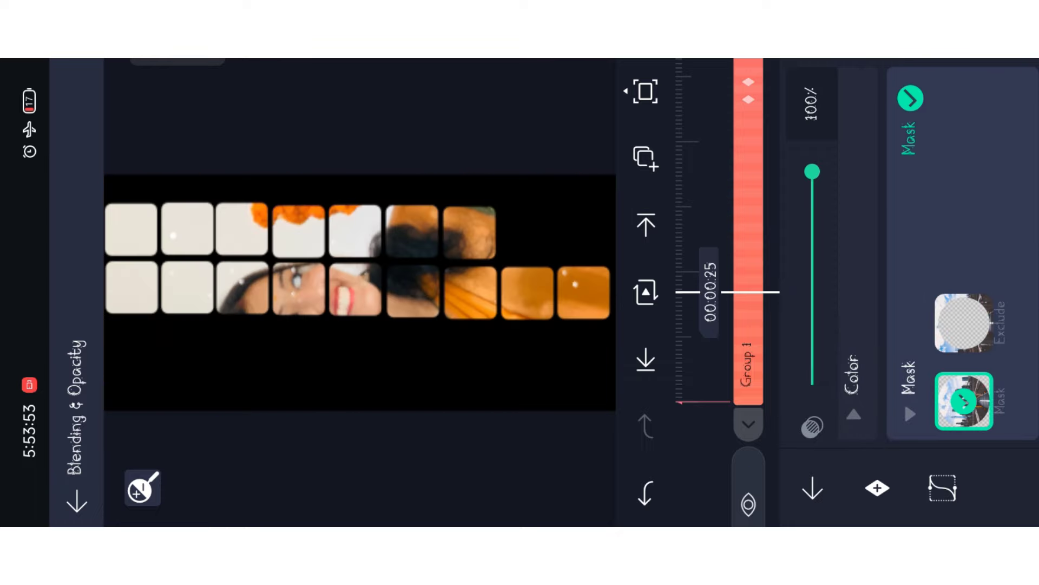
{"action": "left_click", "coordinate": [145, 487]}
- Scrub through the tile animation and return to 00:01:04
{"action": "mouse_move", "coordinate": [853, 244]}
{"action": "left_mouse_down"}
{"action": "mouse_move", "coordinate": [918, 236]}
{"action": "mouse_move", "coordinate": [909, 276]}
{"action": "left_mouse_up"}
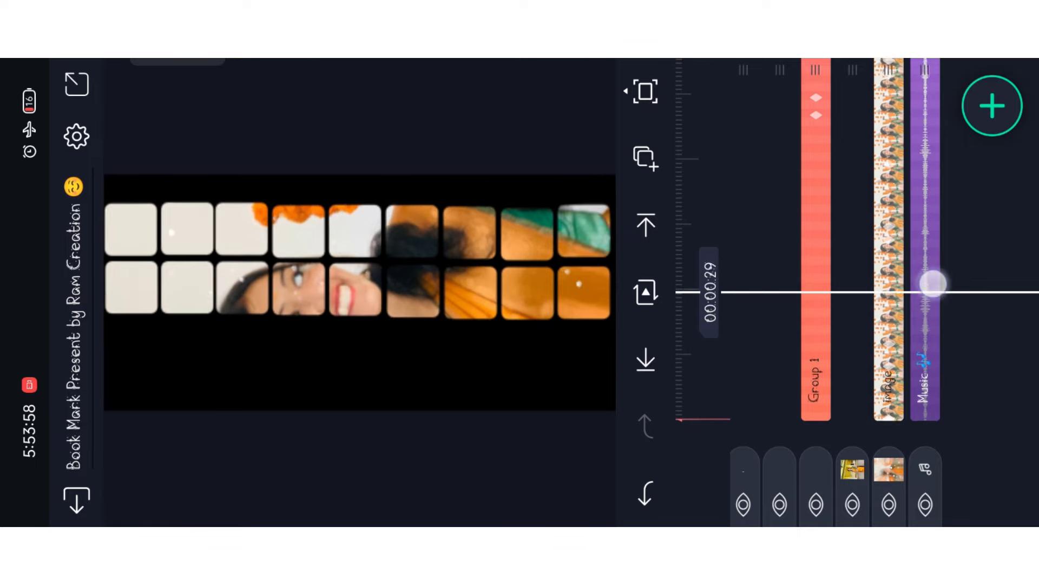
{"action": "left_click_drag", "start_coordinate": [910, 276], "coordinate": [949, 377]}
{"action": "left_click_drag", "start_coordinate": [922, 203], "coordinate": [926, 207]}
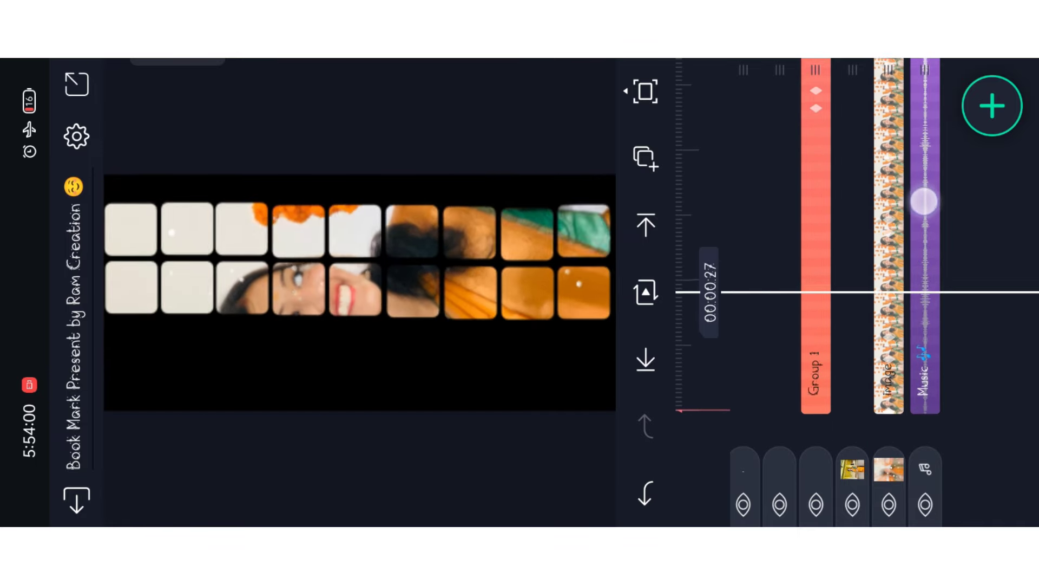
- Review the image layer's Effects list while scrubbing the tile animation
{"action": "left_click", "coordinate": [889, 293]}
{"action": "left_click", "coordinate": [972, 134]}
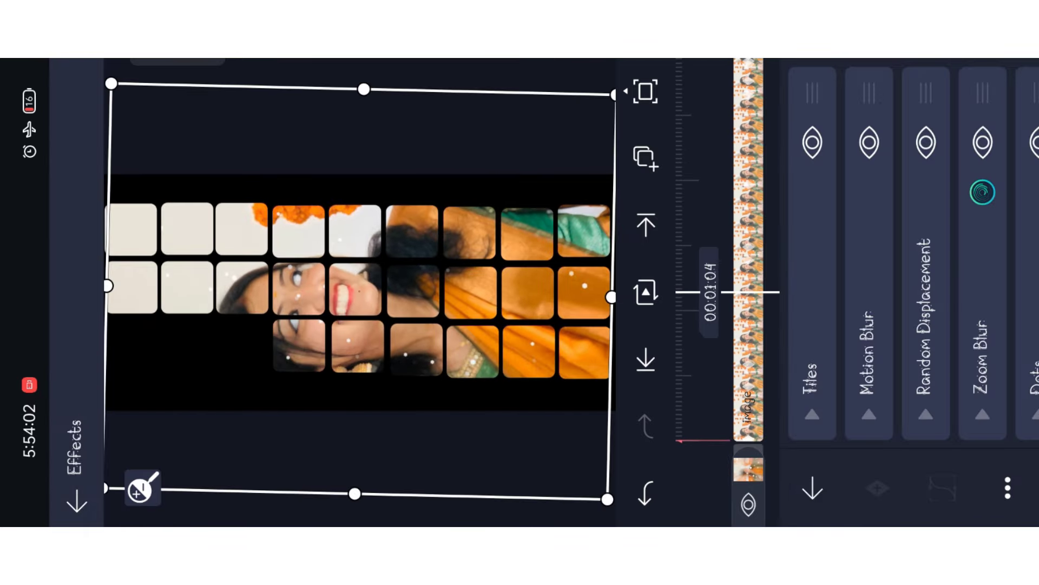
{"action": "scroll", "coordinate": [901, 244], "scroll_direction": "right", "scroll_amount": 8}
{"action": "scroll", "coordinate": [902, 244], "scroll_direction": "right", "scroll_amount": 8}
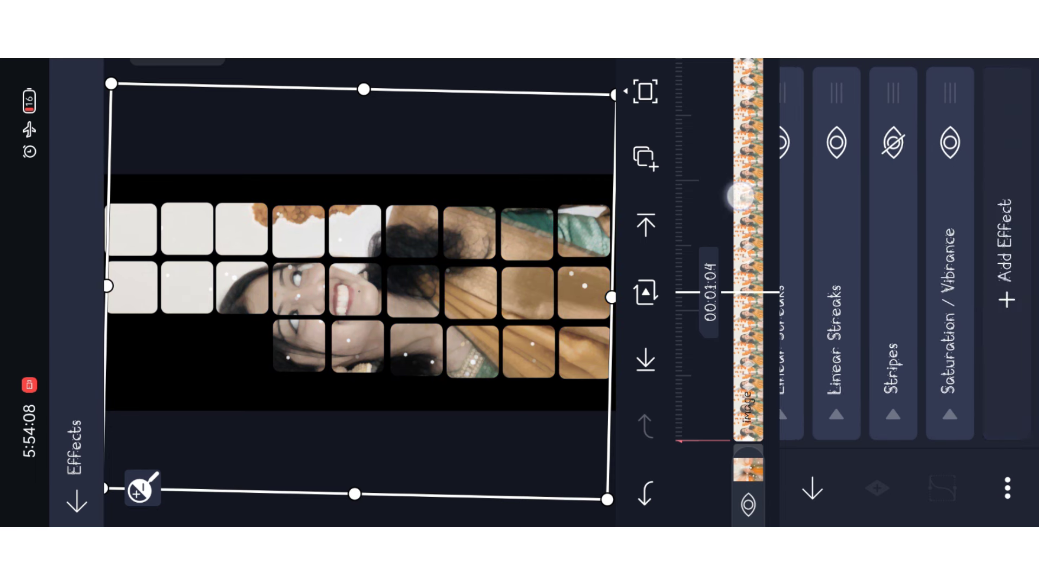
{"action": "mouse_move", "coordinate": [752, 141]}
{"action": "left_mouse_down"}
{"action": "mouse_move", "coordinate": [773, 213]}
{"action": "mouse_move", "coordinate": [788, 355]}
{"action": "left_mouse_up"}
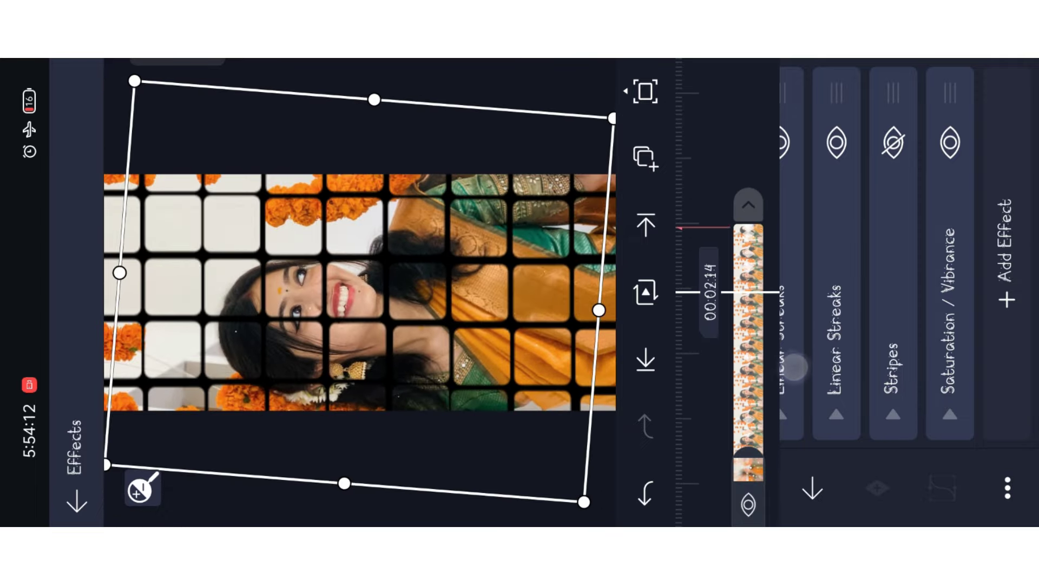
{"action": "key", "text": "Escape"}
- At 00:01:09, select and deselect the image layer, then move ahead to 00:03:02
{"action": "left_click_drag", "start_coordinate": [889, 236], "coordinate": [893, 228]}
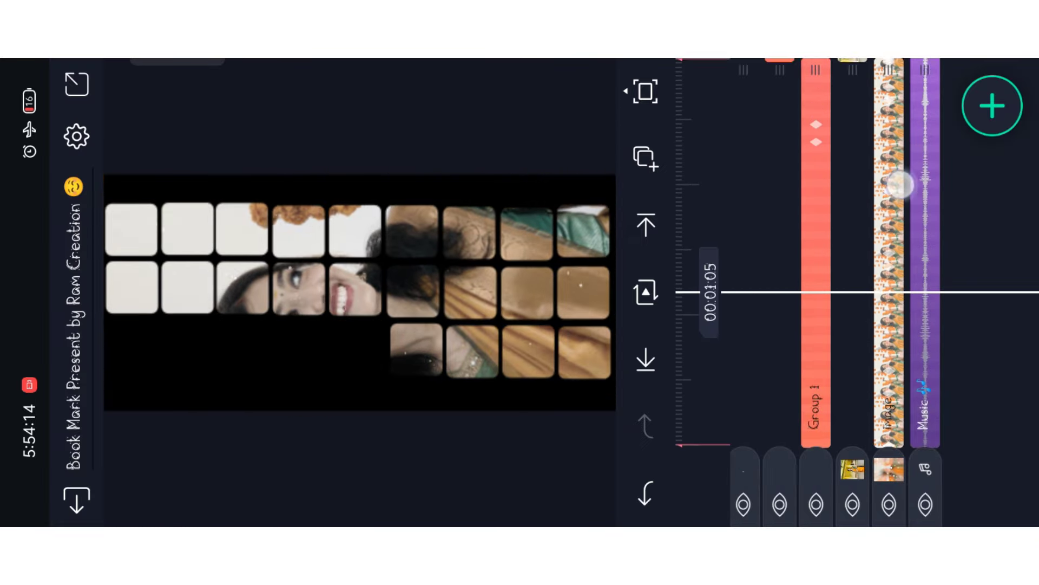
{"action": "left_click", "coordinate": [894, 232]}
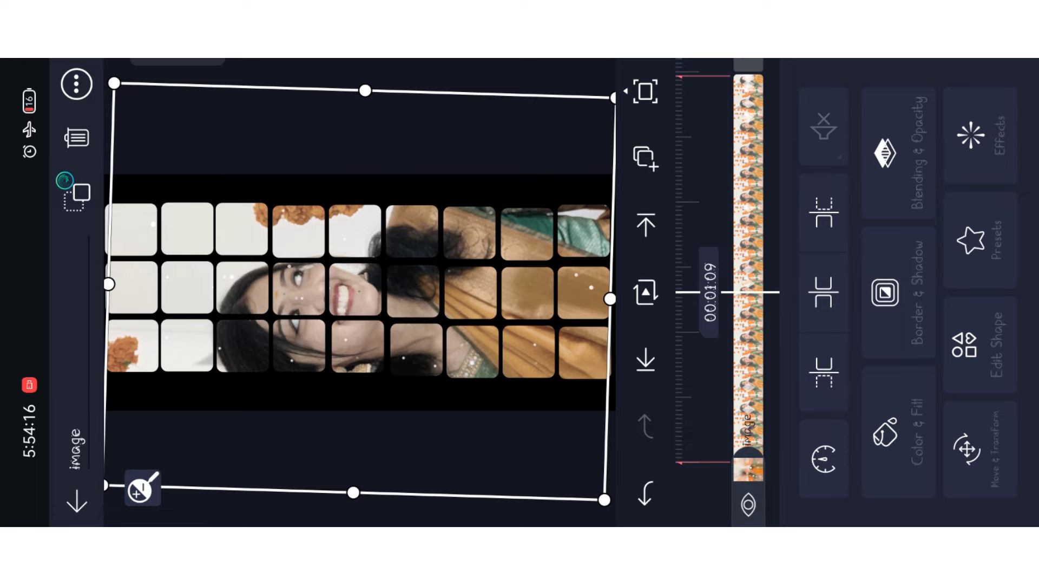
{"action": "key", "text": "Escape"}
{"action": "mouse_move", "coordinate": [916, 244]}
{"action": "left_mouse_down"}
{"action": "mouse_move", "coordinate": [925, 426]}
{"action": "mouse_move", "coordinate": [892, 316]}
{"action": "left_mouse_up"}
- Close the Book Mark project and briefly open New Project 279
{"action": "left_click", "coordinate": [79, 500]}
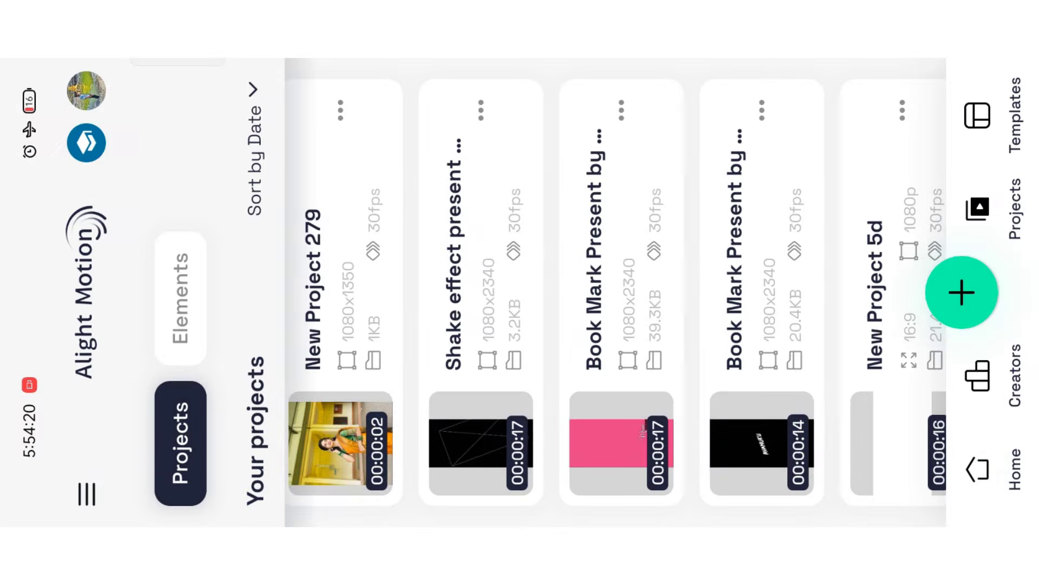
{"action": "left_click", "coordinate": [340, 443]}
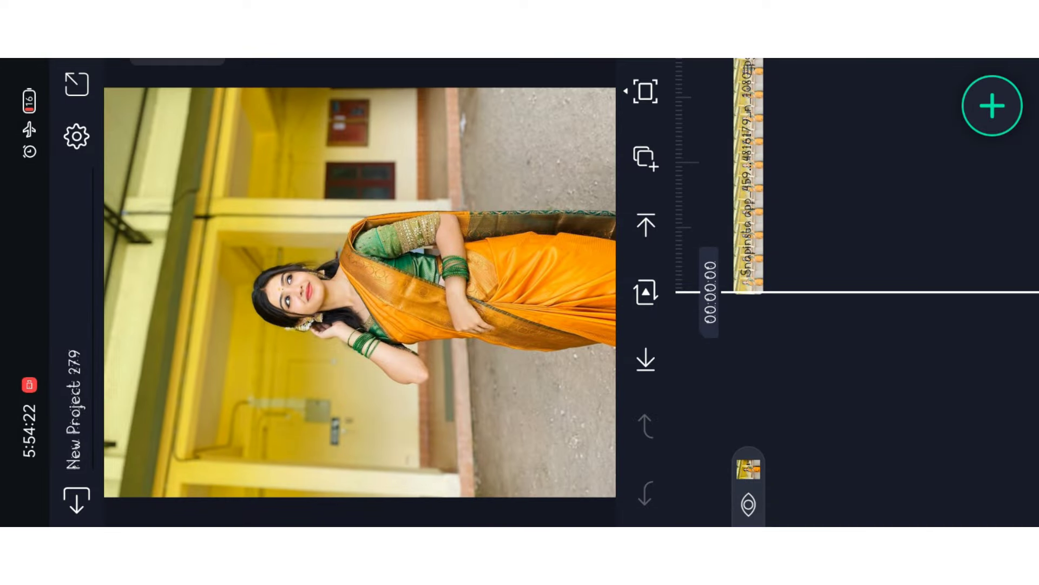
{"action": "left_click", "coordinate": [79, 500]}
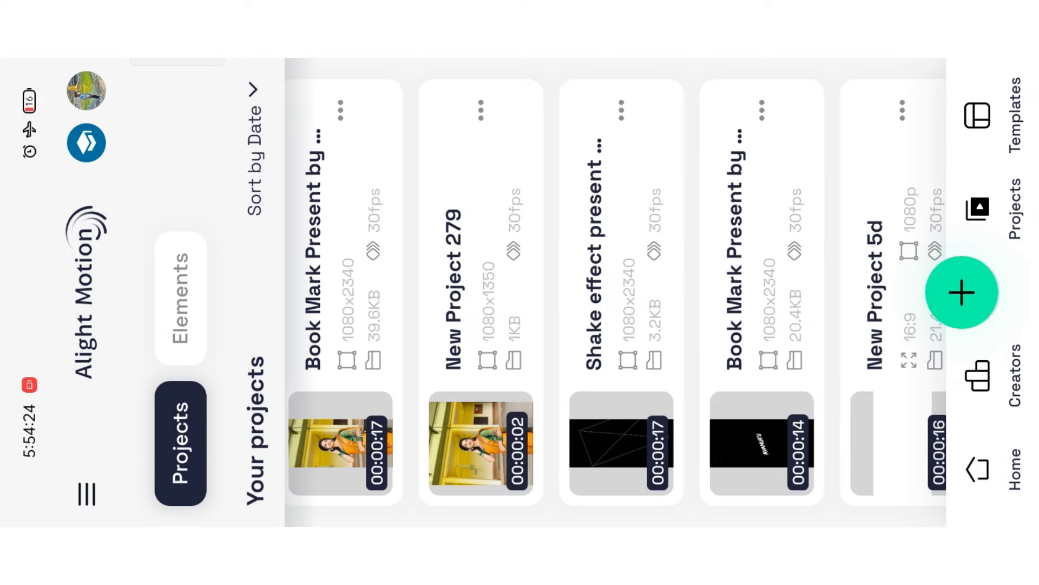
- In the Shake effect project, select its three layers and copy them
{"action": "left_click", "coordinate": [621, 443]}
{"action": "left_click_drag", "start_coordinate": [876, 155], "coordinate": [881, 166]}
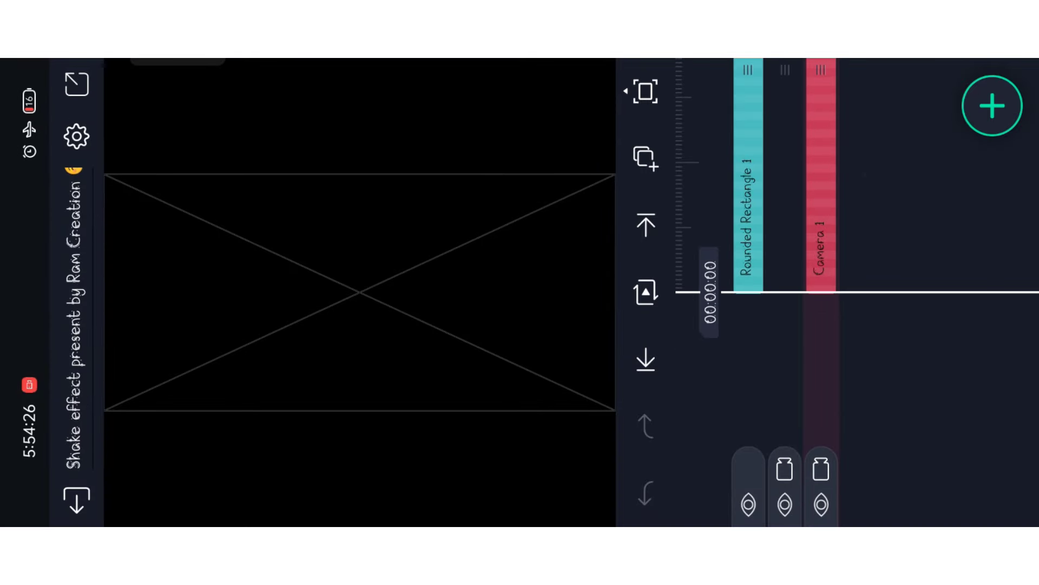
{"action": "left_click", "coordinate": [820, 474]}
{"action": "left_click", "coordinate": [785, 478]}
{"action": "left_click", "coordinate": [749, 487]}
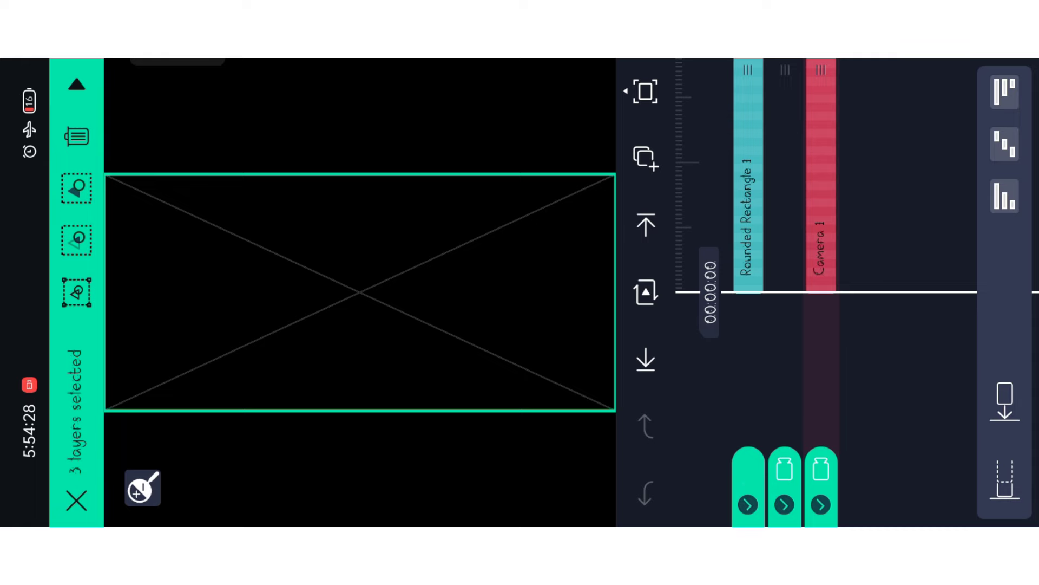
{"action": "left_click", "coordinate": [647, 161]}
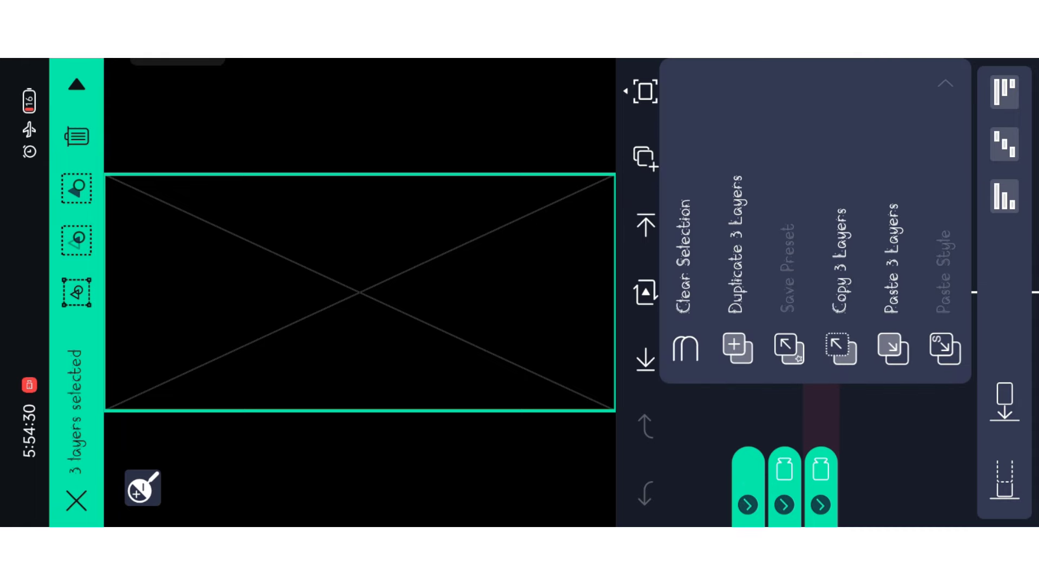
{"action": "left_click", "coordinate": [840, 348]}
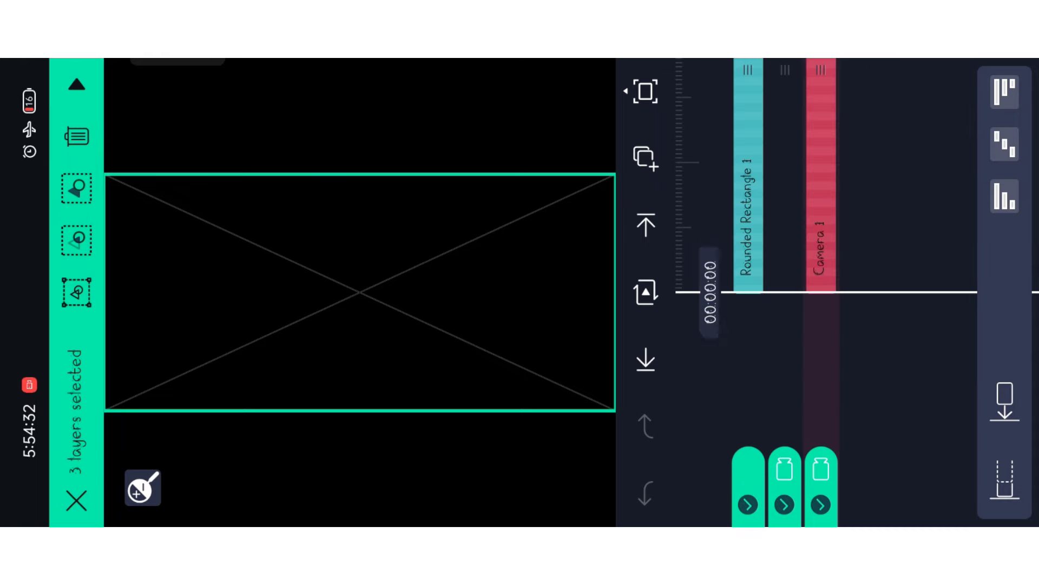
{"action": "left_click", "coordinate": [848, 189]}
- Paste the three copied layers into the Book Mark project
{"action": "left_click", "coordinate": [80, 501]}
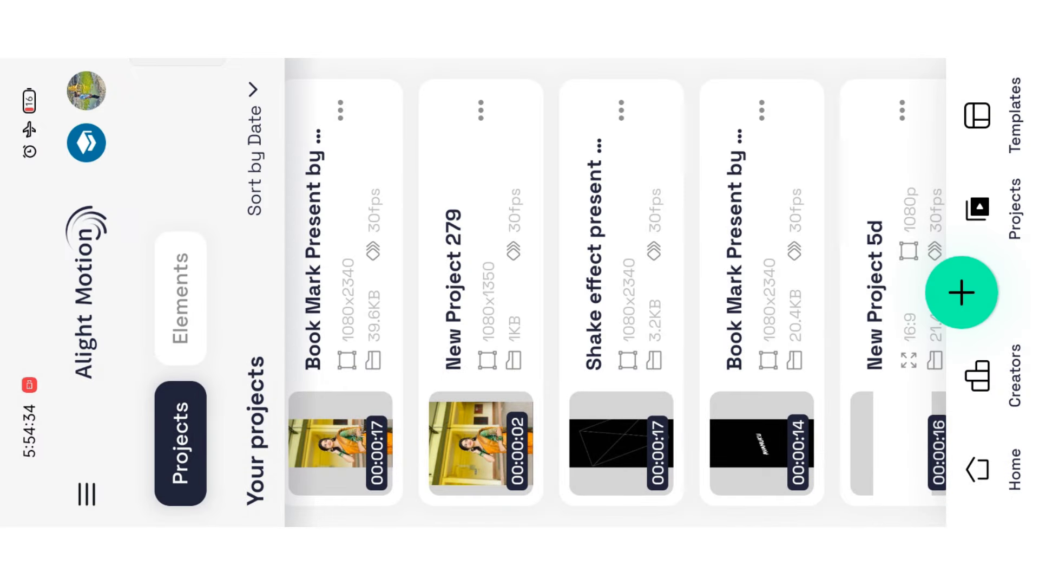
{"action": "left_click", "coordinate": [341, 325]}
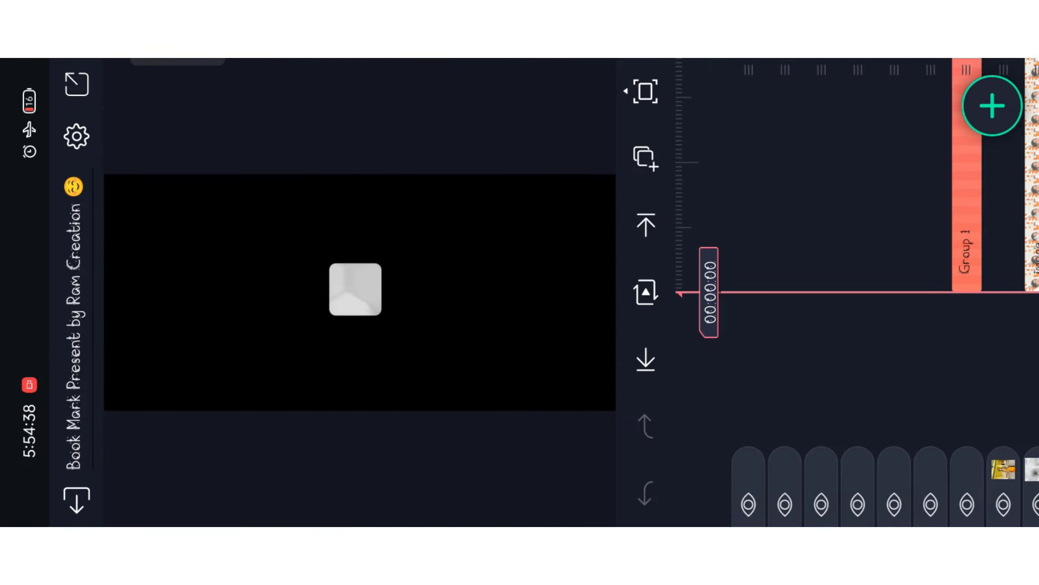
{"action": "left_click", "coordinate": [646, 158]}
{"action": "left_click", "coordinate": [893, 348]}
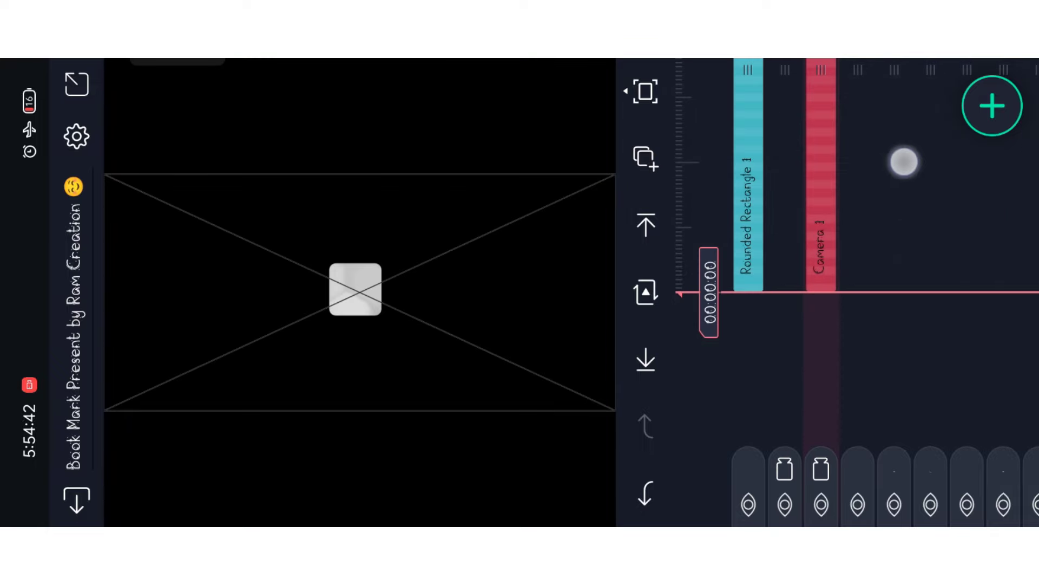
{"action": "left_click_drag", "start_coordinate": [905, 162], "coordinate": [846, 195]}
- Scrub back and forth through the timeline to preview the lyric groups
{"action": "left_click_drag", "start_coordinate": [934, 195], "coordinate": [779, 195]}
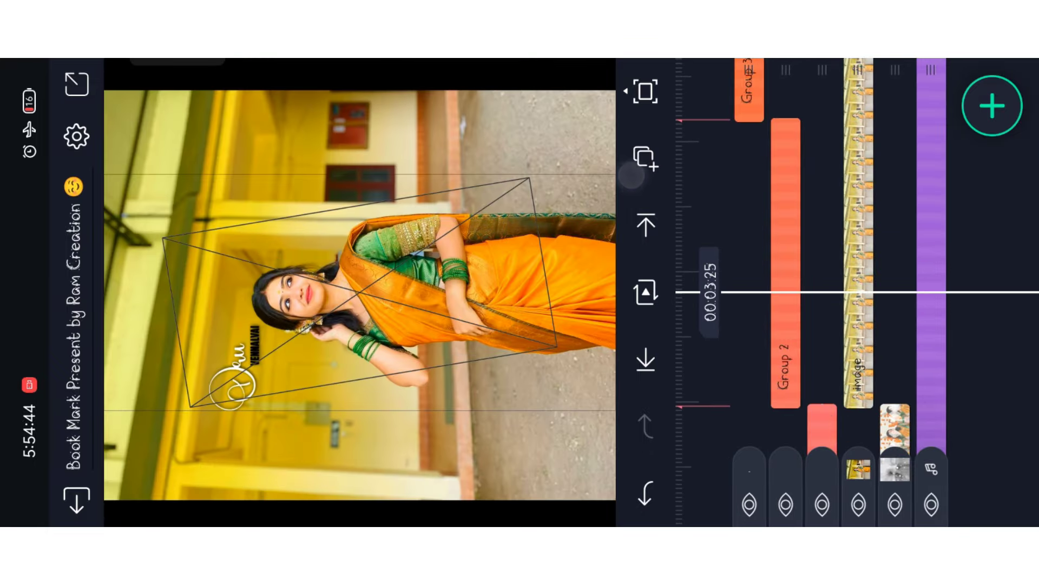
{"action": "mouse_move", "coordinate": [876, 208]}
{"action": "left_mouse_down"}
{"action": "mouse_move", "coordinate": [894, 366]}
{"action": "mouse_move", "coordinate": [911, 285]}
{"action": "mouse_move", "coordinate": [860, 202]}
{"action": "mouse_move", "coordinate": [886, 130]}
{"action": "left_mouse_up"}
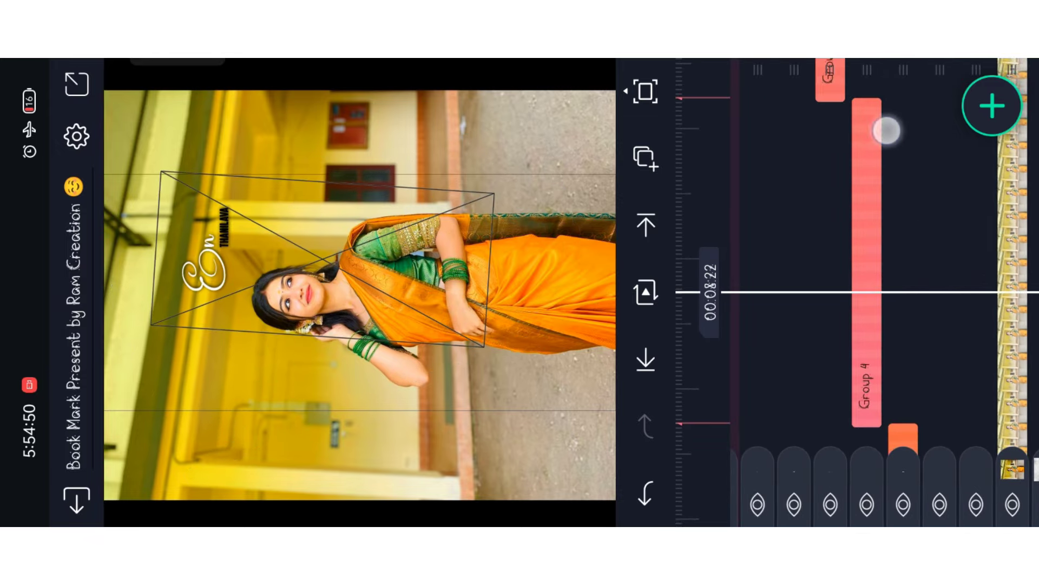
{"action": "left_click_drag", "start_coordinate": [905, 285], "coordinate": [942, 404]}
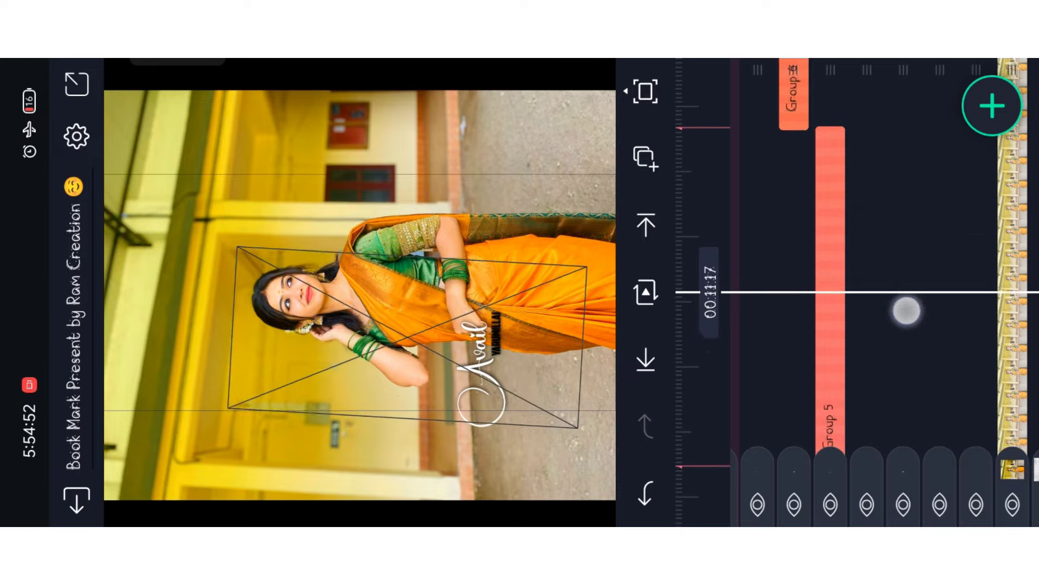
{"action": "mouse_move", "coordinate": [905, 309]}
{"action": "left_mouse_down"}
{"action": "mouse_move", "coordinate": [885, 318]}
{"action": "mouse_move", "coordinate": [797, 168]}
{"action": "mouse_move", "coordinate": [891, 148]}
{"action": "mouse_move", "coordinate": [910, 334]}
{"action": "mouse_move", "coordinate": [893, 244]}
{"action": "left_mouse_up"}
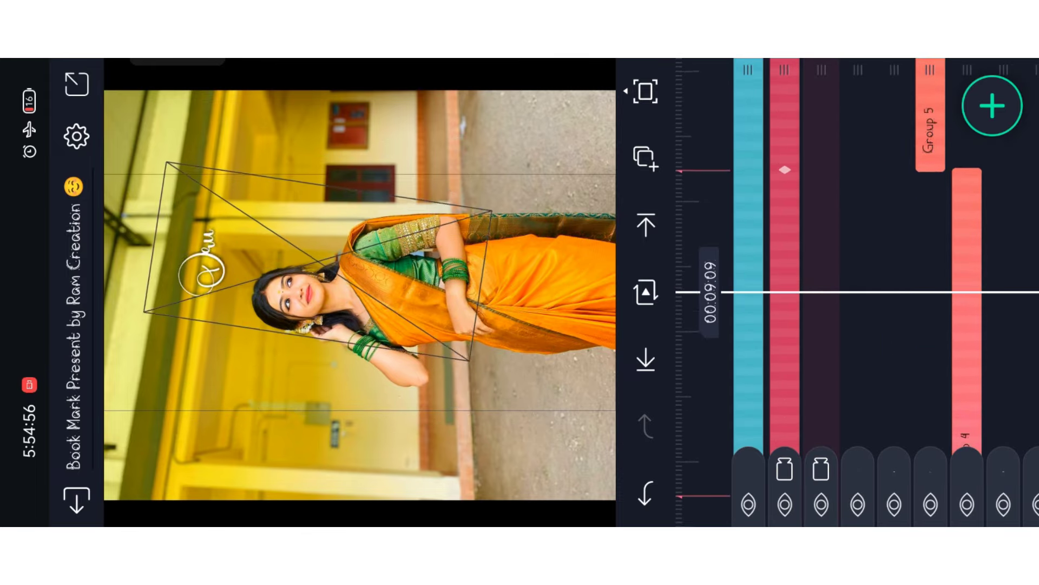
{"action": "left_click_drag", "start_coordinate": [893, 122], "coordinate": [804, 178]}
{"action": "mouse_move", "coordinate": [894, 244]}
{"action": "left_mouse_down"}
{"action": "mouse_move", "coordinate": [891, 110]}
{"action": "mouse_move", "coordinate": [851, 139]}
{"action": "mouse_move", "coordinate": [861, 116]}
{"action": "mouse_move", "coordinate": [893, 256]}
{"action": "mouse_move", "coordinate": [812, 169]}
{"action": "mouse_move", "coordinate": [966, 178]}
{"action": "left_mouse_up"}
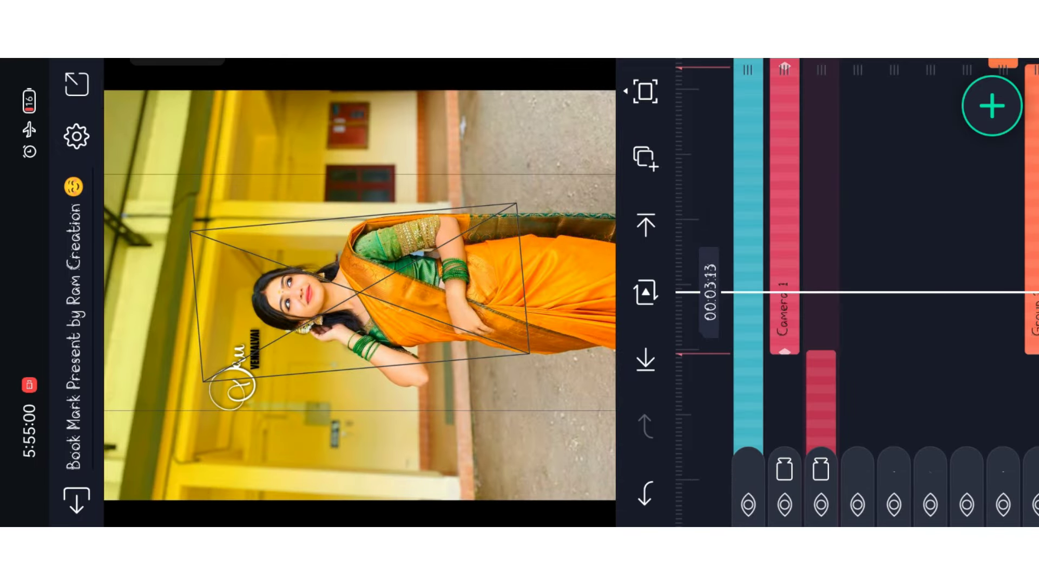
{"action": "mouse_move", "coordinate": [902, 366]}
{"action": "left_mouse_down"}
{"action": "mouse_move", "coordinate": [755, 244]}
{"action": "mouse_move", "coordinate": [901, 261]}
{"action": "mouse_move", "coordinate": [891, 112]}
{"action": "mouse_move", "coordinate": [928, 394]}
{"action": "mouse_move", "coordinate": [911, 231]}
{"action": "left_mouse_up"}
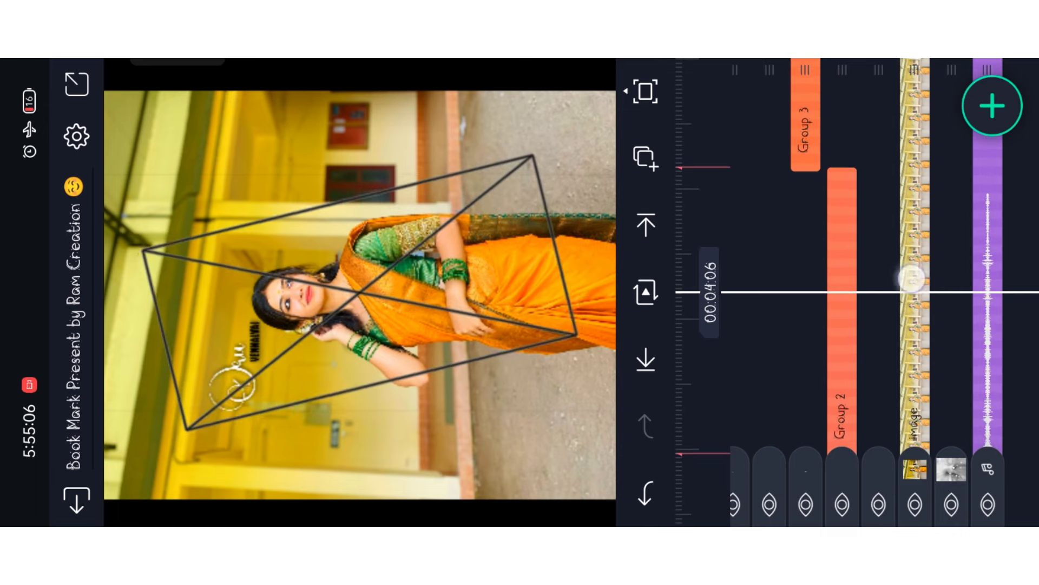
- Select the saree photo layer, then open Group 2's options at 00:03:19
{"action": "left_click", "coordinate": [911, 231]}
{"action": "left_click", "coordinate": [412, 91]}
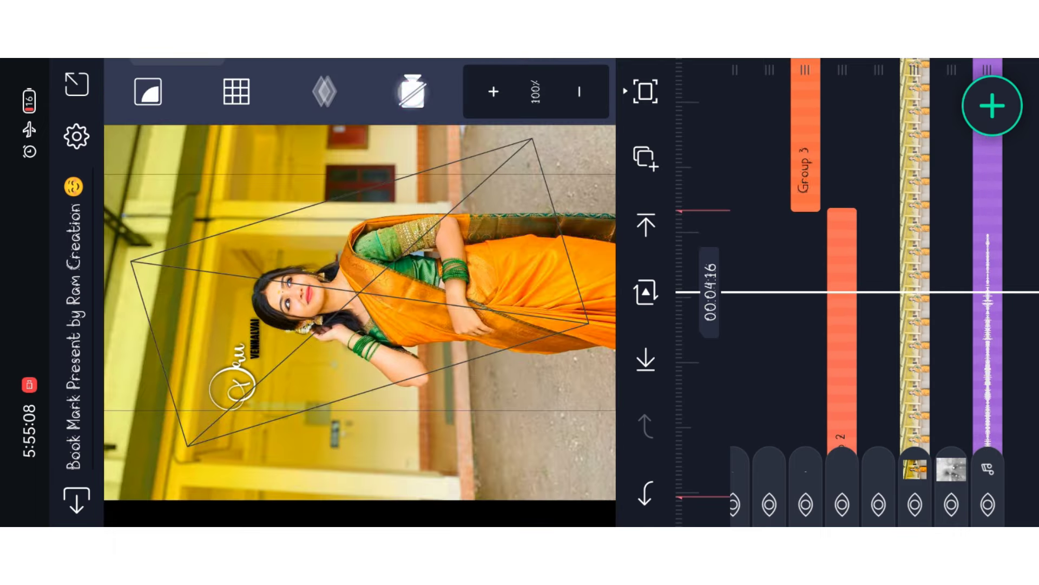
{"action": "left_click_drag", "start_coordinate": [910, 162], "coordinate": [909, 244]}
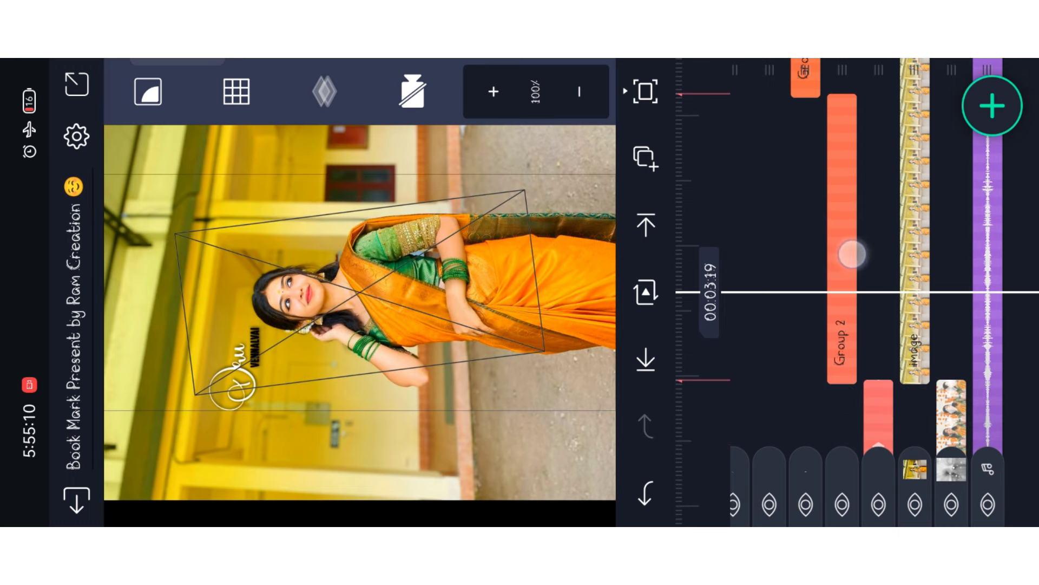
{"action": "left_click", "coordinate": [842, 253]}
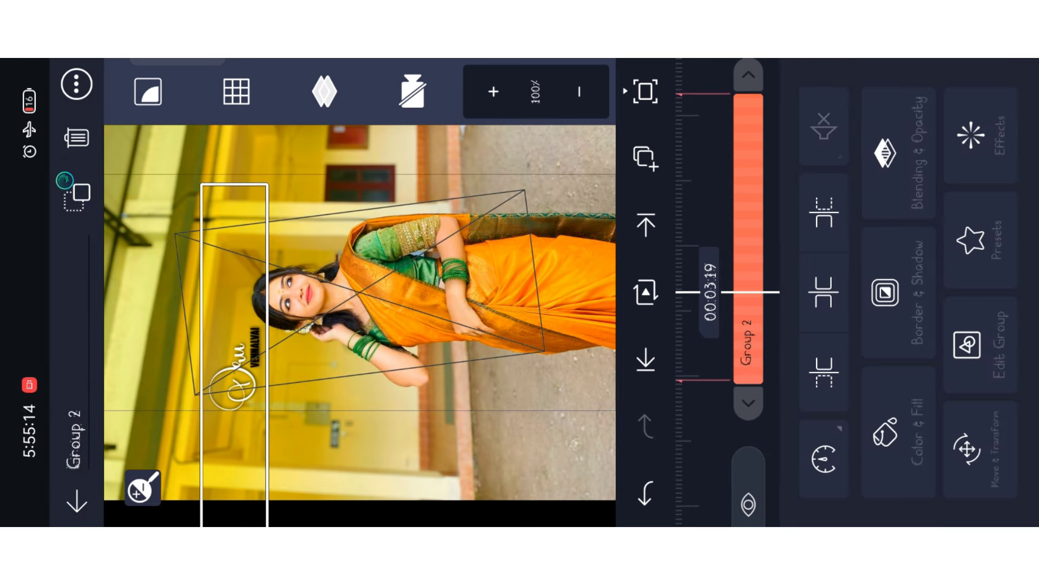
- Drag the Group 2 lyric beside her shoulder and check it through the camera view
{"action": "left_click", "coordinate": [968, 447]}
{"action": "left_click", "coordinate": [812, 488]}
{"action": "left_click", "coordinate": [969, 447]}
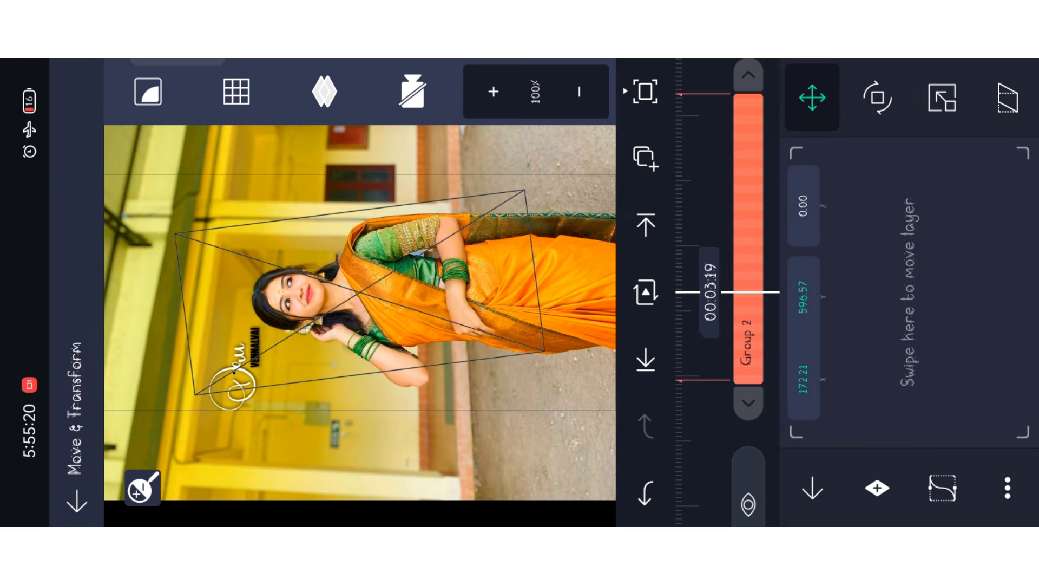
{"action": "mouse_move", "coordinate": [902, 298]}
{"action": "left_mouse_down"}
{"action": "mouse_move", "coordinate": [982, 195]}
{"action": "mouse_move", "coordinate": [799, 398]}
{"action": "mouse_move", "coordinate": [978, 180]}
{"action": "mouse_move", "coordinate": [913, 281]}
{"action": "mouse_move", "coordinate": [998, 220]}
{"action": "mouse_move", "coordinate": [946, 247]}
{"action": "mouse_move", "coordinate": [951, 273]}
{"action": "left_mouse_up"}
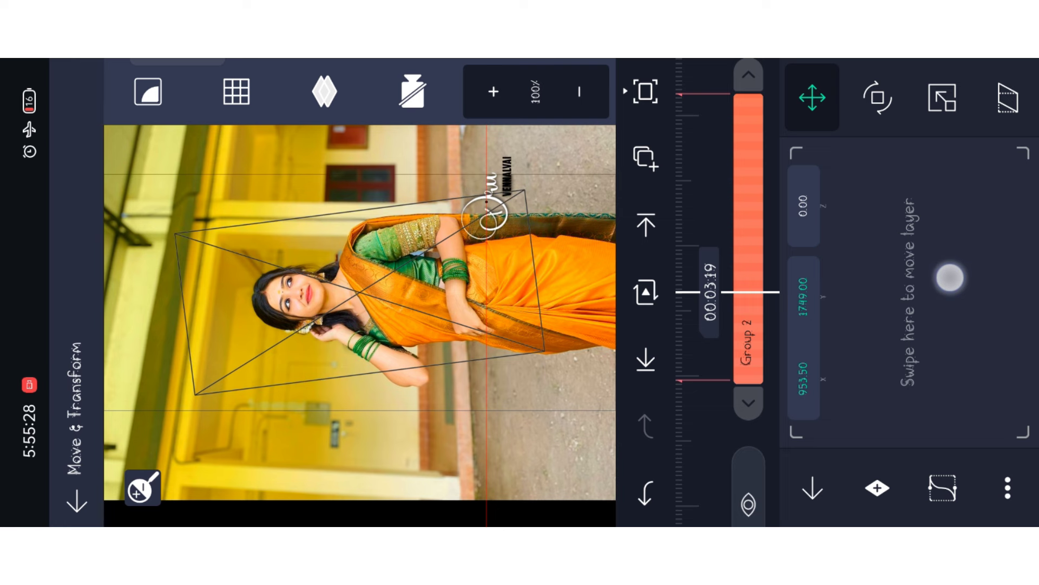
{"action": "left_click", "coordinate": [645, 91]}
{"action": "left_click", "coordinate": [414, 92]}
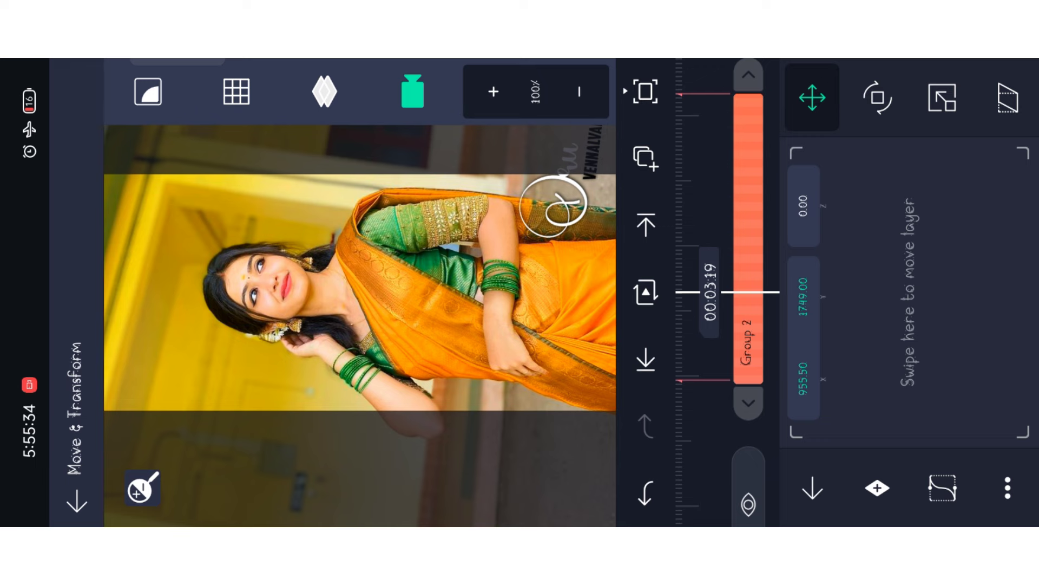
{"action": "left_click", "coordinate": [674, 91]}
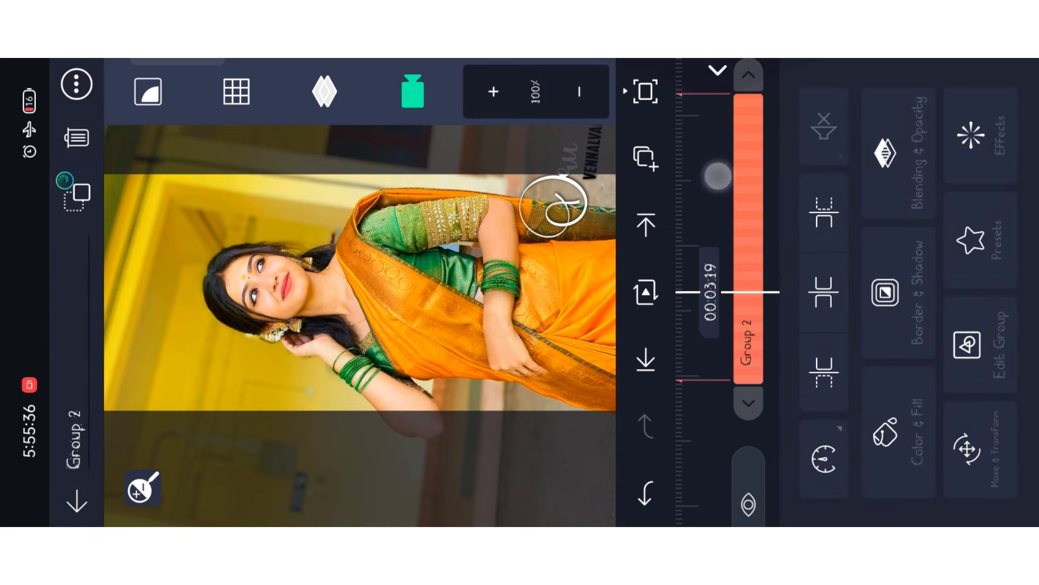
{"action": "left_click", "coordinate": [717, 173]}
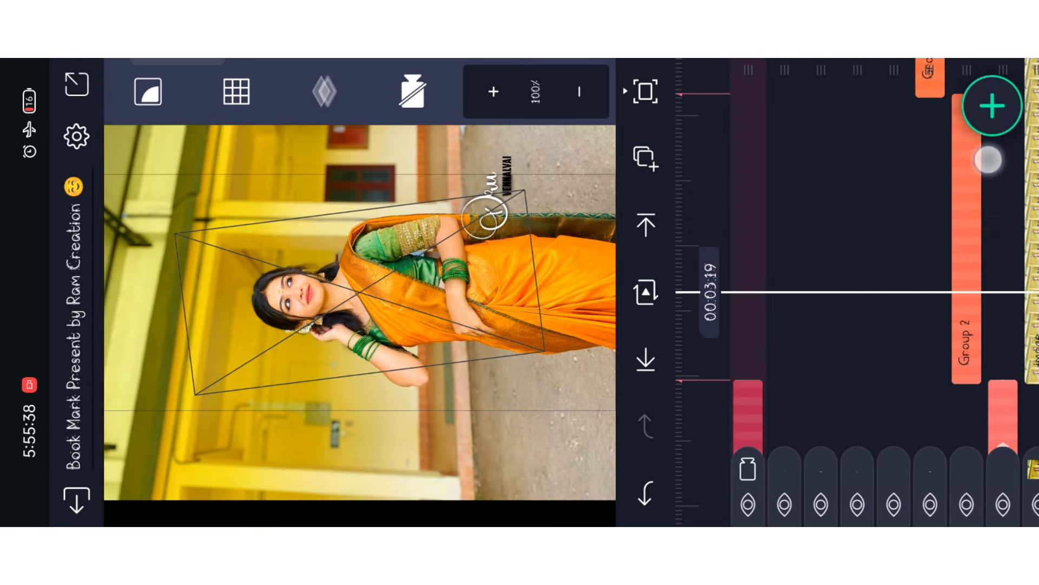
- Nudge the playhead later and adjust the Group 2 lyric layer's timing
{"action": "left_click_drag", "start_coordinate": [891, 168], "coordinate": [1006, 168]}
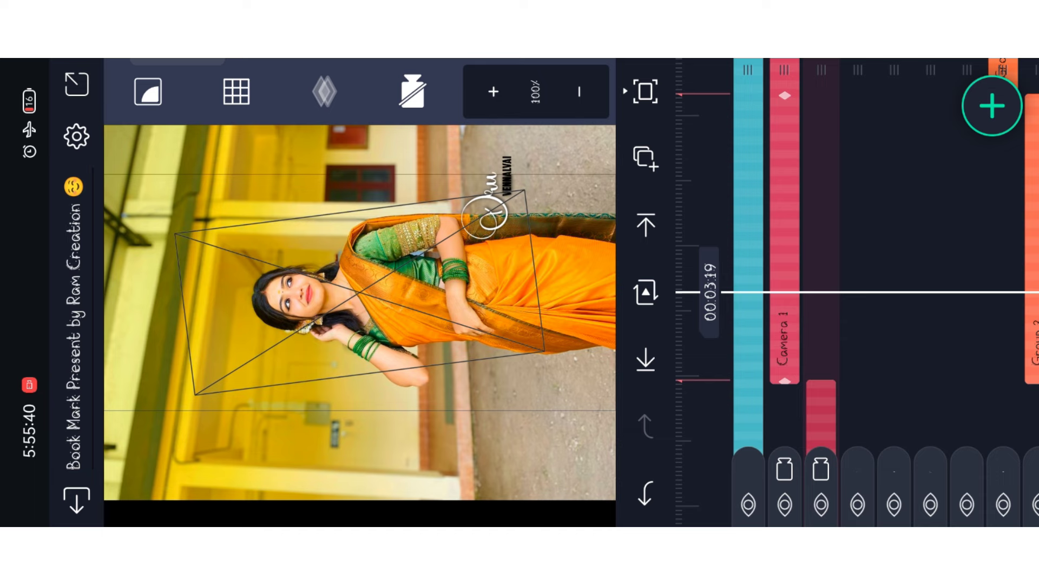
{"action": "left_click_drag", "start_coordinate": [898, 152], "coordinate": [907, 255]}
{"action": "left_click_drag", "start_coordinate": [974, 190], "coordinate": [727, 190]}
{"action": "left_click", "coordinate": [885, 243]}
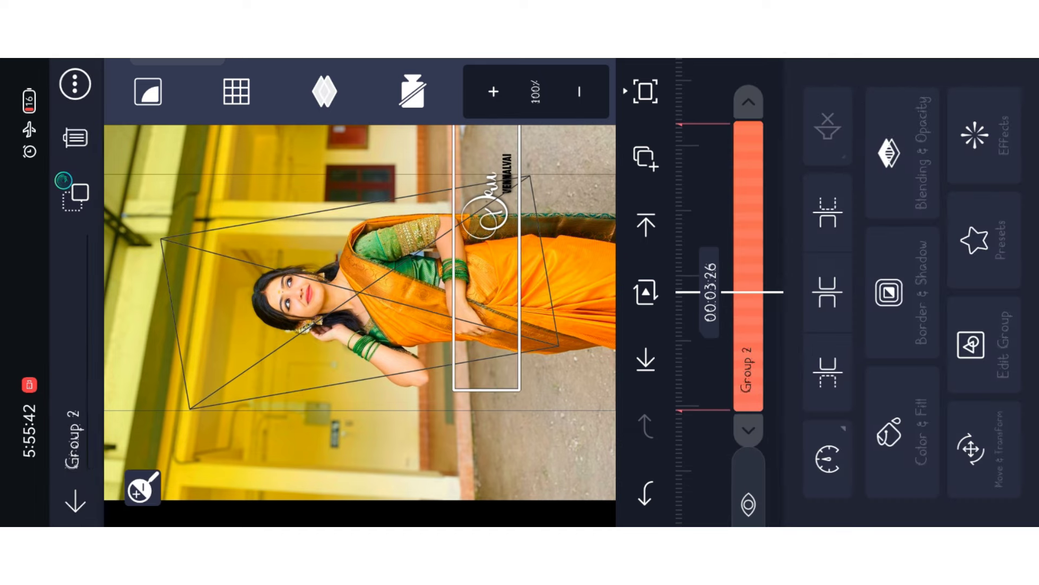
{"action": "left_click_drag", "start_coordinate": [749, 130], "coordinate": [749, 268]}
{"action": "left_click", "coordinate": [726, 163]}
{"action": "left_click", "coordinate": [827, 124]}
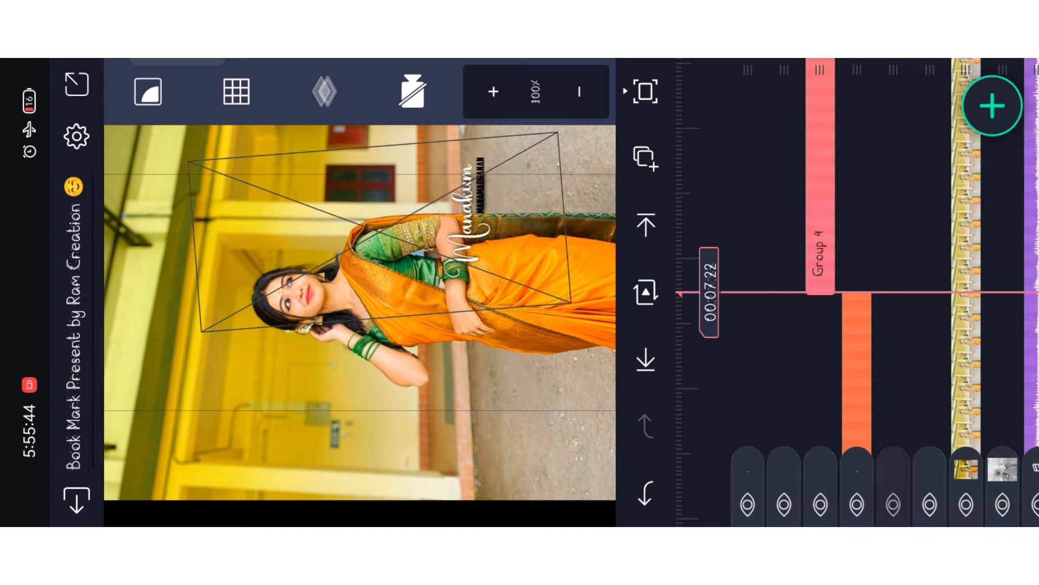
{"action": "left_click_drag", "start_coordinate": [820, 203], "coordinate": [995, 203]}
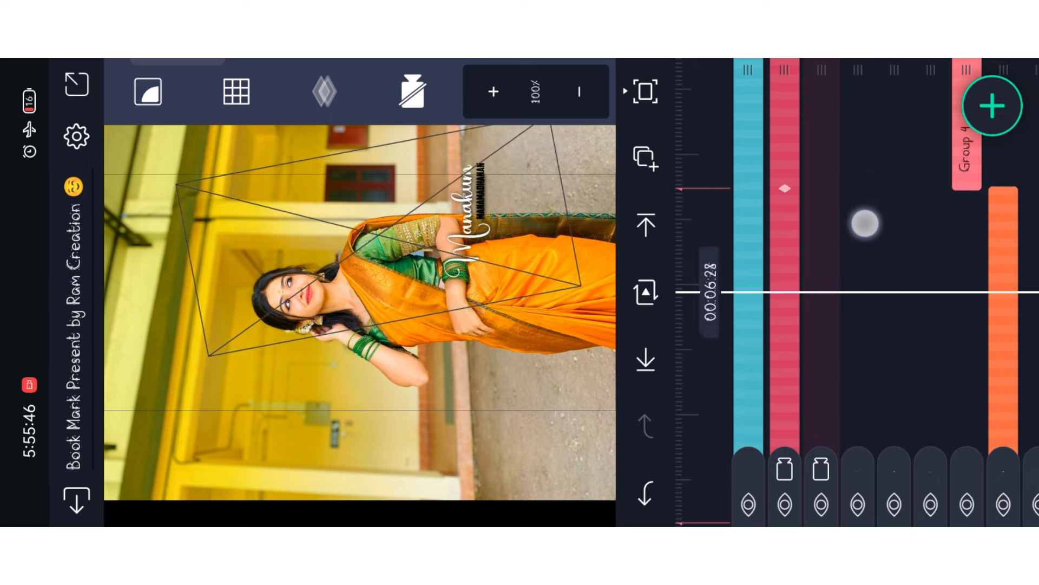
- Reframe Camera 1 closer on her beside the Manakum lyric, keyframed at 00:07:22
{"action": "left_click", "coordinate": [784, 244]}
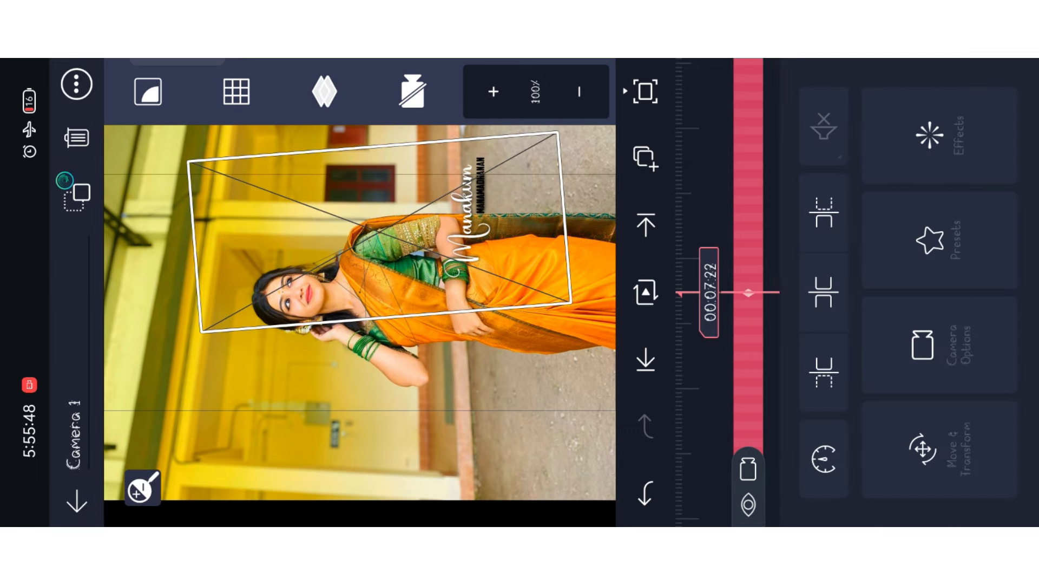
{"action": "left_click", "coordinate": [956, 439]}
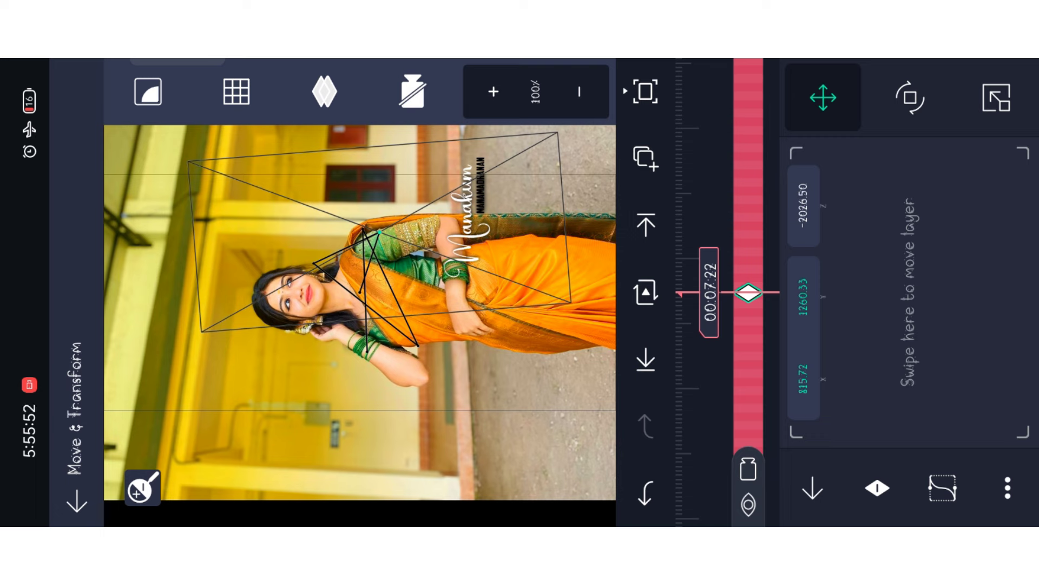
{"action": "mouse_move", "coordinate": [885, 331]}
{"action": "left_mouse_down"}
{"action": "mouse_move", "coordinate": [910, 266]}
{"action": "mouse_move", "coordinate": [975, 261]}
{"action": "mouse_move", "coordinate": [879, 299]}
{"action": "mouse_move", "coordinate": [761, 401]}
{"action": "left_mouse_up"}
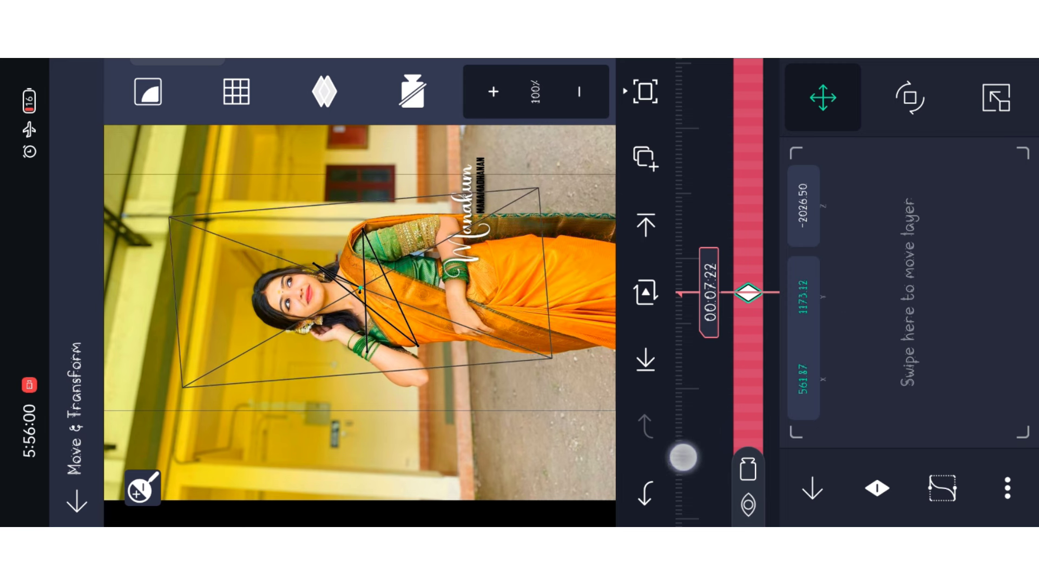
{"action": "mouse_move", "coordinate": [682, 455]}
{"action": "left_mouse_down"}
{"action": "mouse_move", "coordinate": [756, 297]}
{"action": "mouse_move", "coordinate": [883, 247]}
{"action": "mouse_move", "coordinate": [914, 257]}
{"action": "left_mouse_up"}
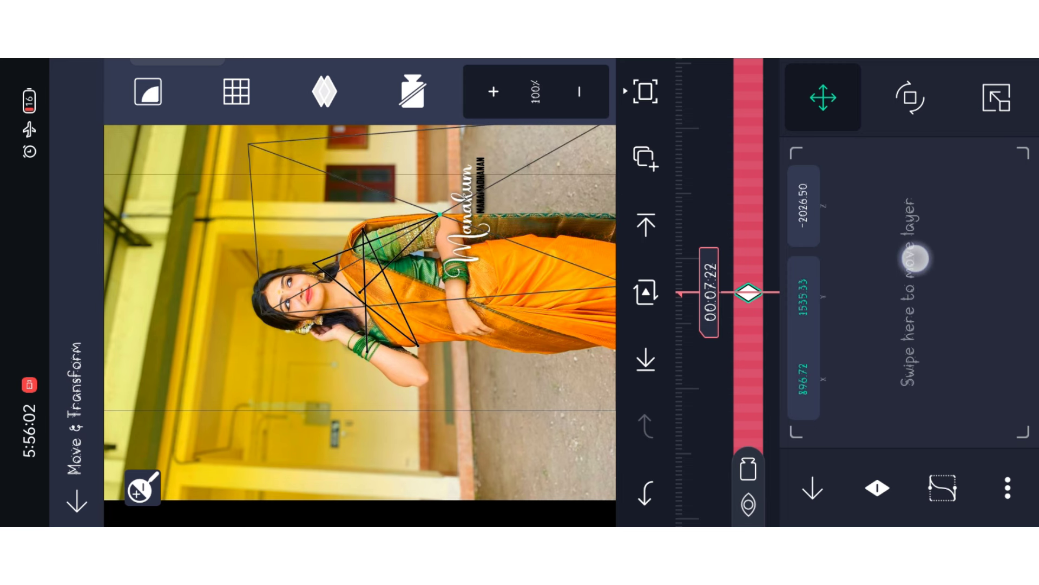
{"action": "left_click", "coordinate": [413, 92]}
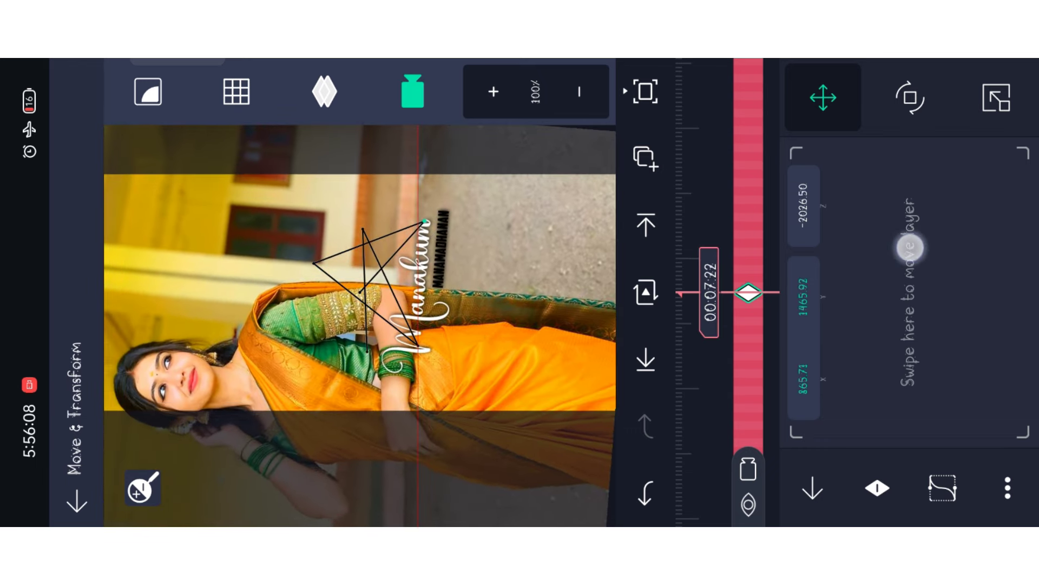
{"action": "mouse_move", "coordinate": [976, 231]}
{"action": "left_mouse_down"}
{"action": "mouse_move", "coordinate": [872, 255]}
{"action": "mouse_move", "coordinate": [864, 267]}
{"action": "left_mouse_up"}
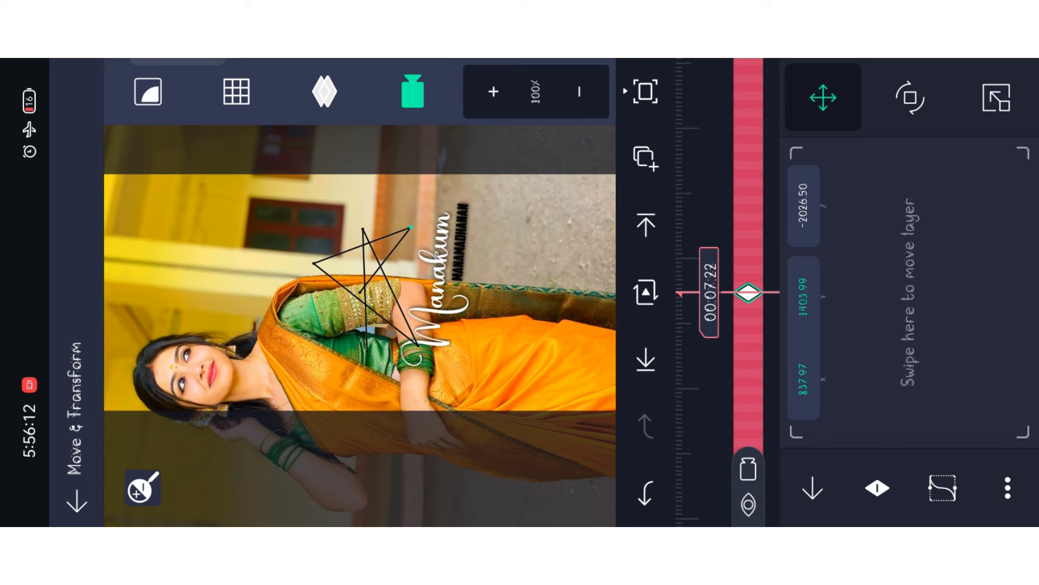
{"action": "mouse_move", "coordinate": [748, 98]}
{"action": "left_mouse_down"}
{"action": "mouse_move", "coordinate": [750, 268]}
{"action": "mouse_move", "coordinate": [680, 113]}
{"action": "left_mouse_up"}
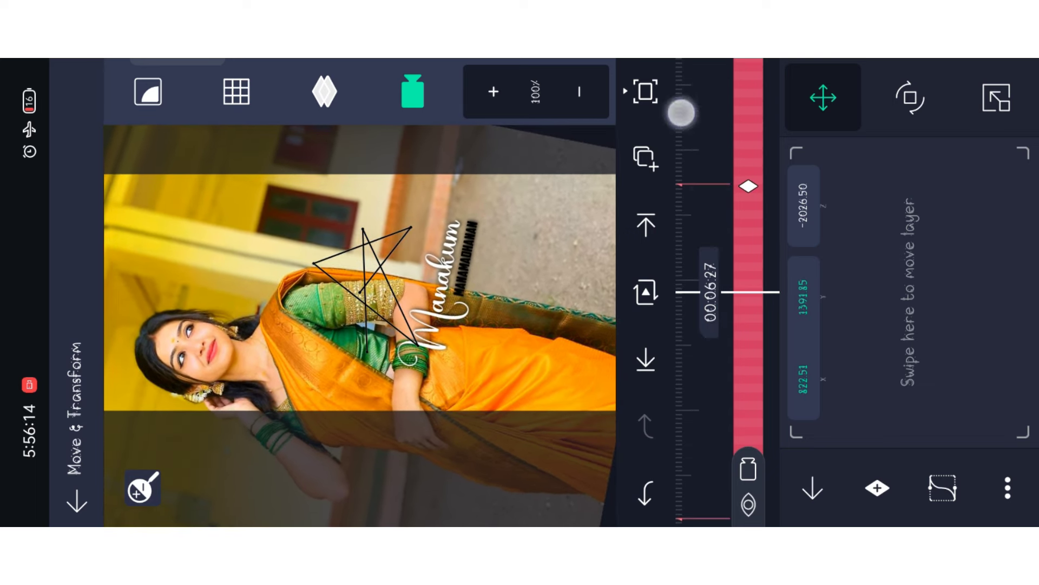
{"action": "key", "text": "Escape"}
{"action": "key", "text": "Escape"}
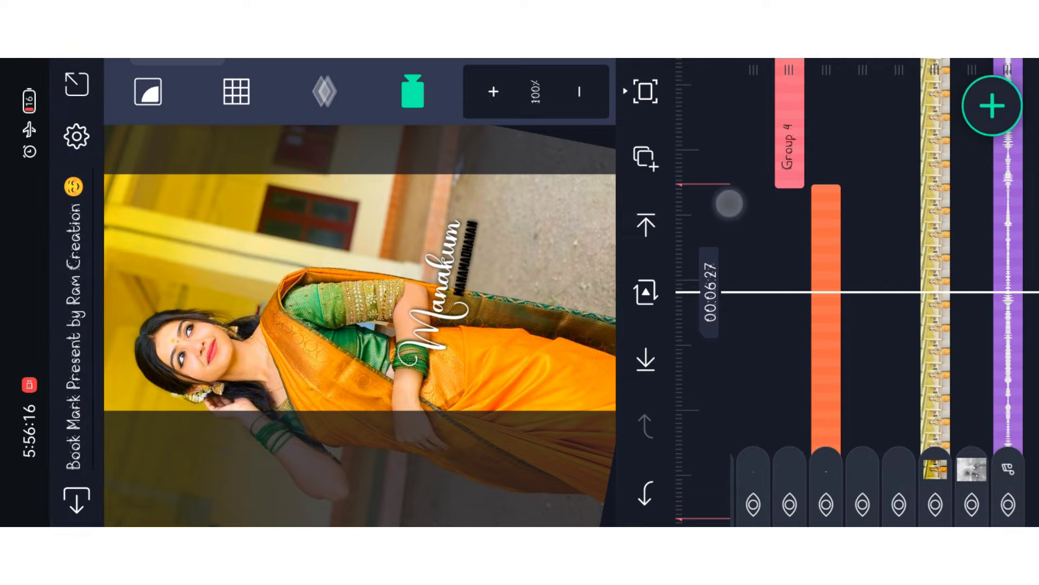
- Preview the Punnagai and Thainpu lyric sections, then bring up the export options
{"action": "left_click_drag", "start_coordinate": [902, 283], "coordinate": [881, 301]}
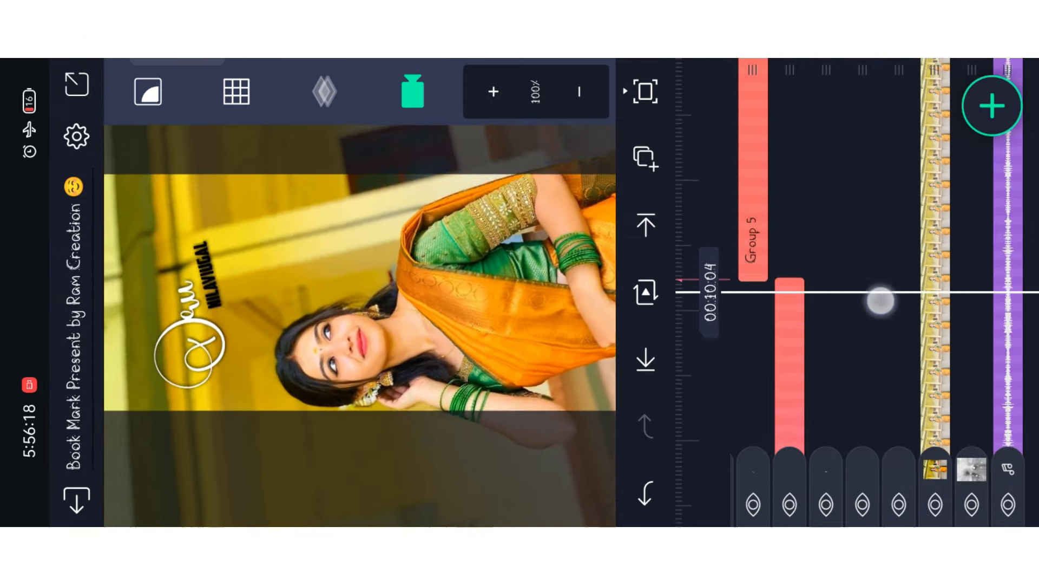
{"action": "mouse_move", "coordinate": [881, 301]}
{"action": "left_mouse_down"}
{"action": "mouse_move", "coordinate": [885, 369]}
{"action": "mouse_move", "coordinate": [916, 203]}
{"action": "mouse_move", "coordinate": [885, 341]}
{"action": "mouse_move", "coordinate": [861, 163]}
{"action": "left_mouse_up"}
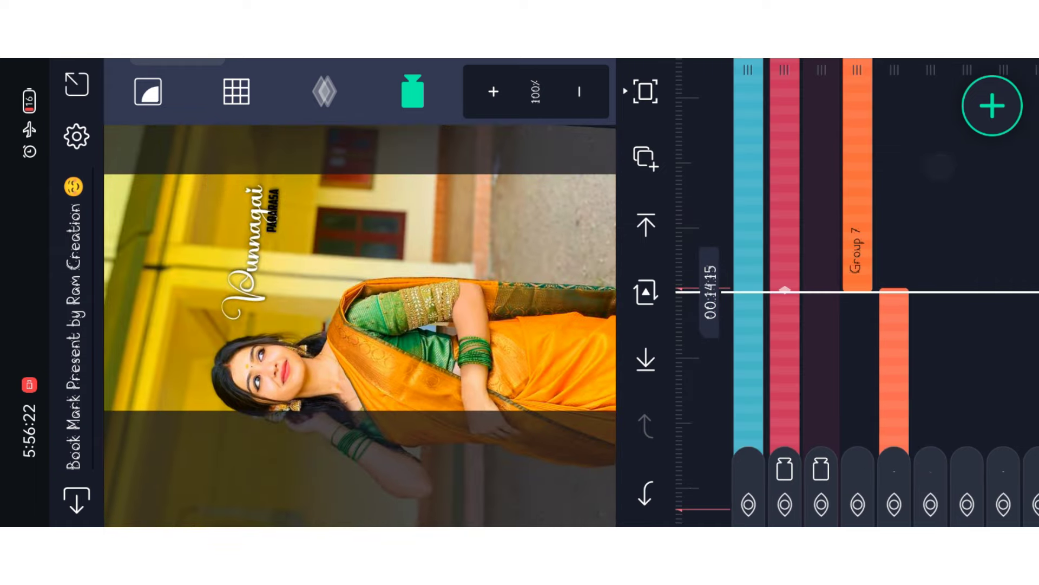
{"action": "left_click_drag", "start_coordinate": [942, 166], "coordinate": [928, 349]}
{"action": "left_click_drag", "start_coordinate": [921, 302], "coordinate": [673, 229]}
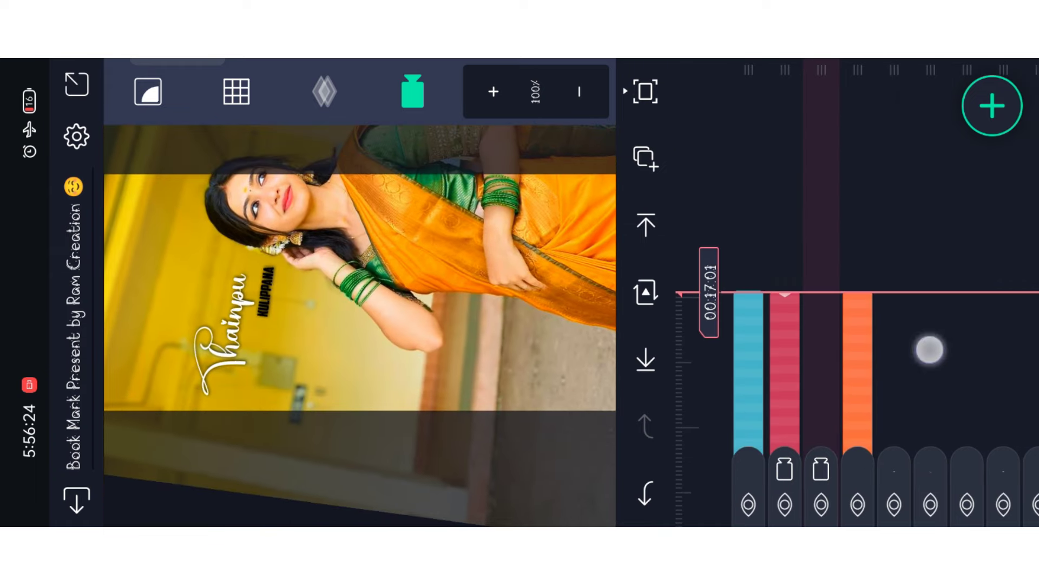
{"action": "left_click_drag", "start_coordinate": [930, 349], "coordinate": [893, 147]}
{"action": "mouse_move", "coordinate": [925, 309]}
{"action": "left_mouse_down"}
{"action": "mouse_move", "coordinate": [915, 203]}
{"action": "mouse_move", "coordinate": [882, 138]}
{"action": "mouse_move", "coordinate": [918, 244]}
{"action": "left_mouse_up"}
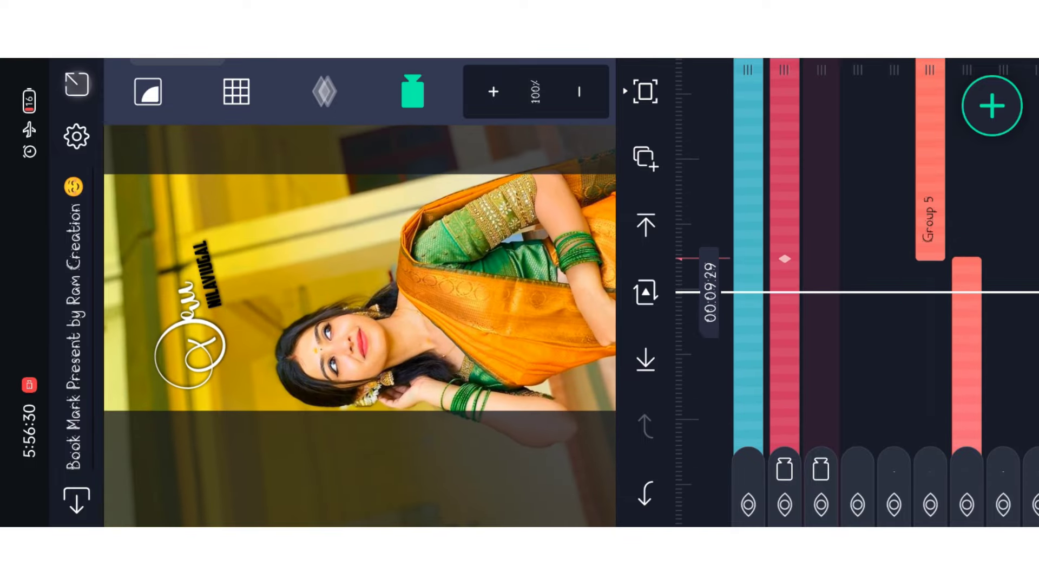
{"action": "left_click", "coordinate": [77, 501]}
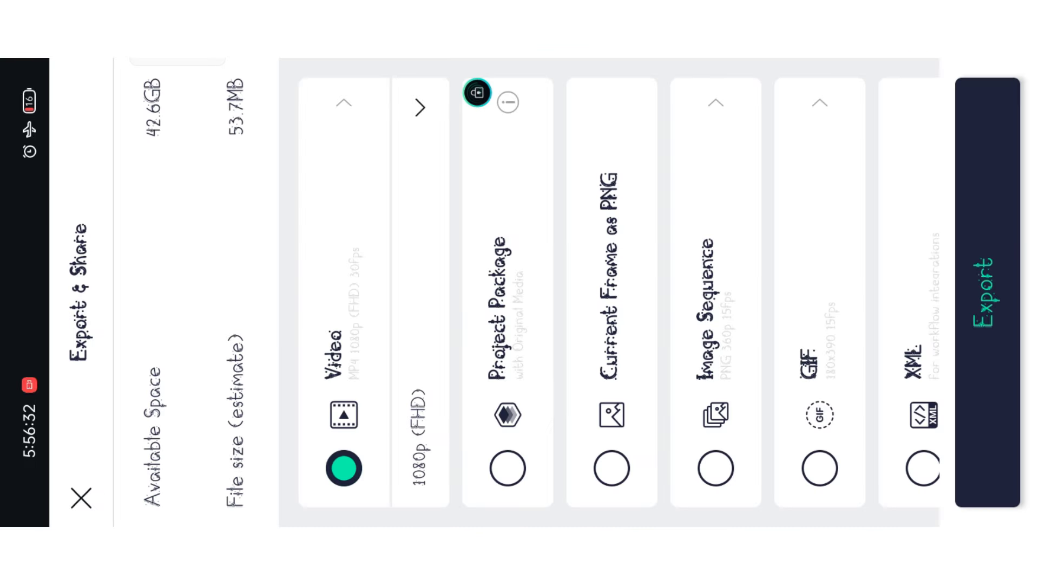
- Start exporting the Book Mark project as a 1080p MP4 video
{"action": "left_click", "coordinate": [988, 292]}
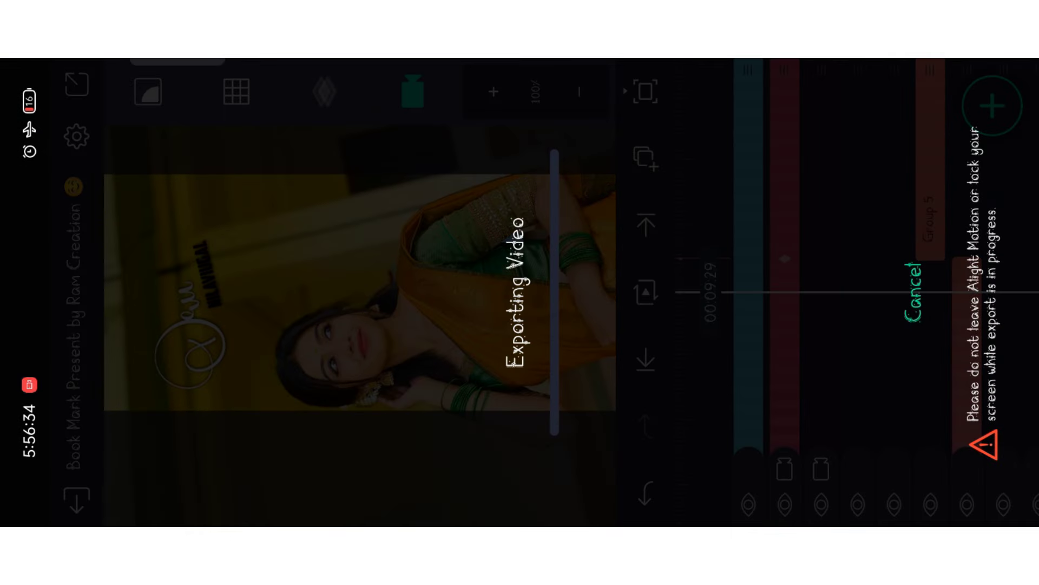